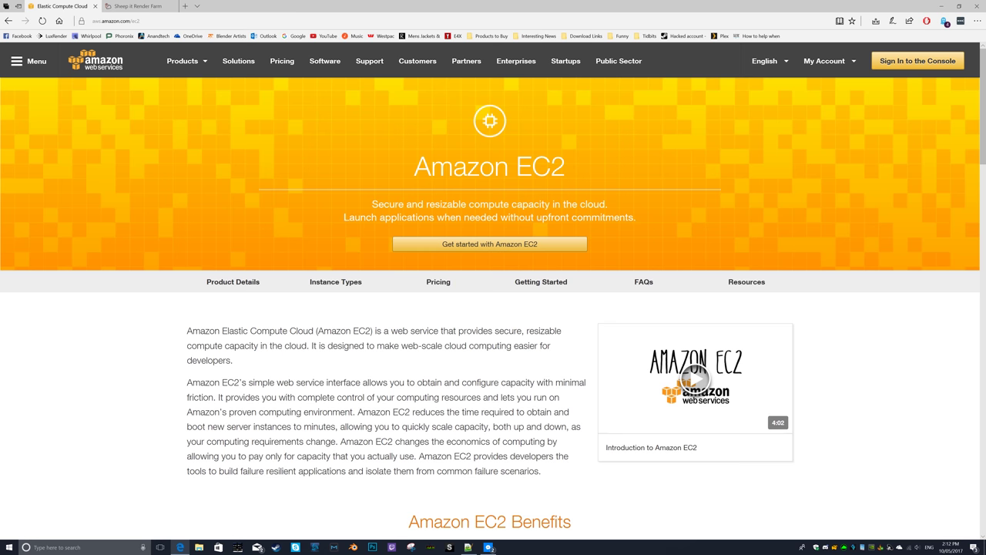
Point out the SheepIt username and password lines in the startup script, then return to the EC2 page.
{"action": "left_click", "coordinate": [468, 546]}
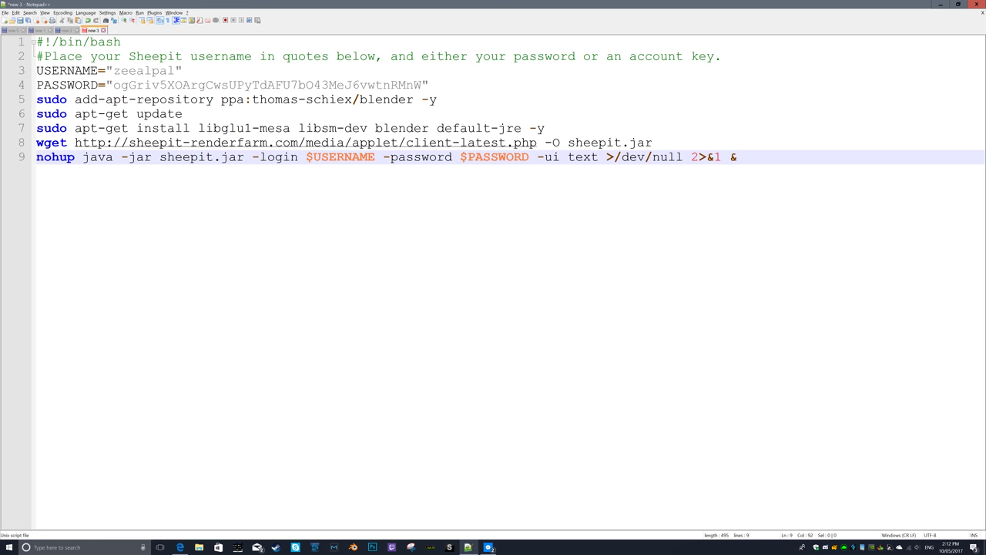
{"action": "left_click_drag", "start_coordinate": [114, 70], "coordinate": [175, 70]}
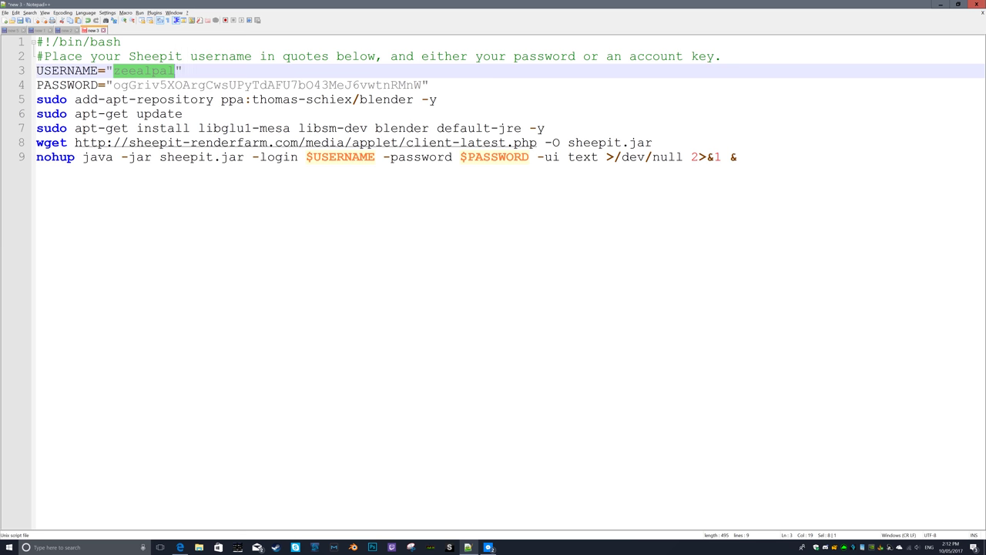
{"action": "left_click", "coordinate": [738, 157]}
{"action": "left_click_drag", "start_coordinate": [114, 85], "coordinate": [423, 85]}
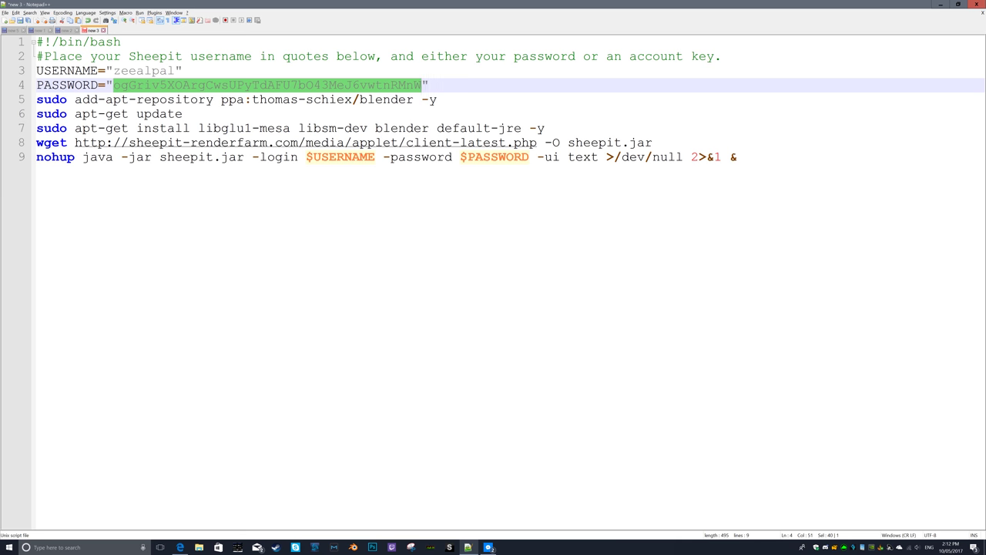
{"action": "left_click", "coordinate": [738, 156]}
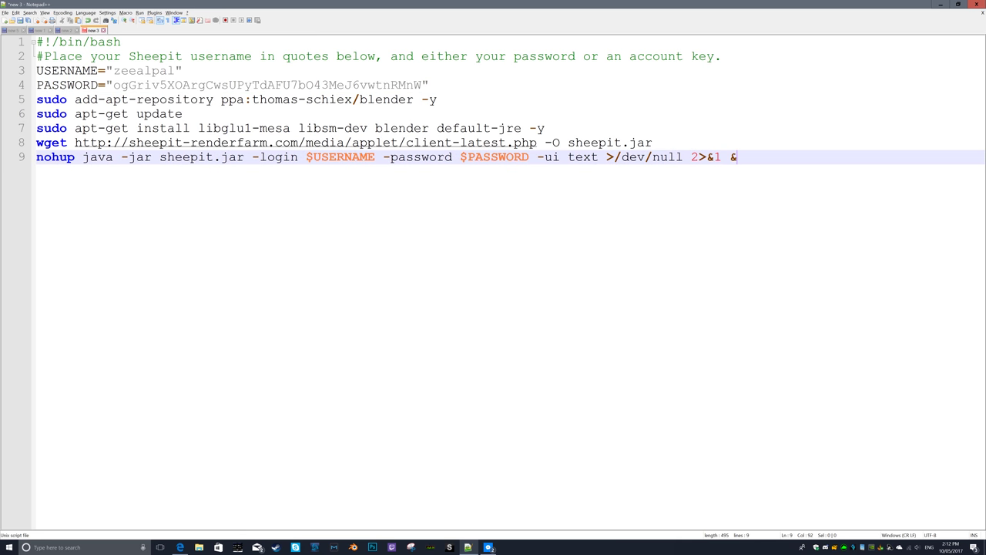
{"action": "left_click", "coordinate": [179, 547]}
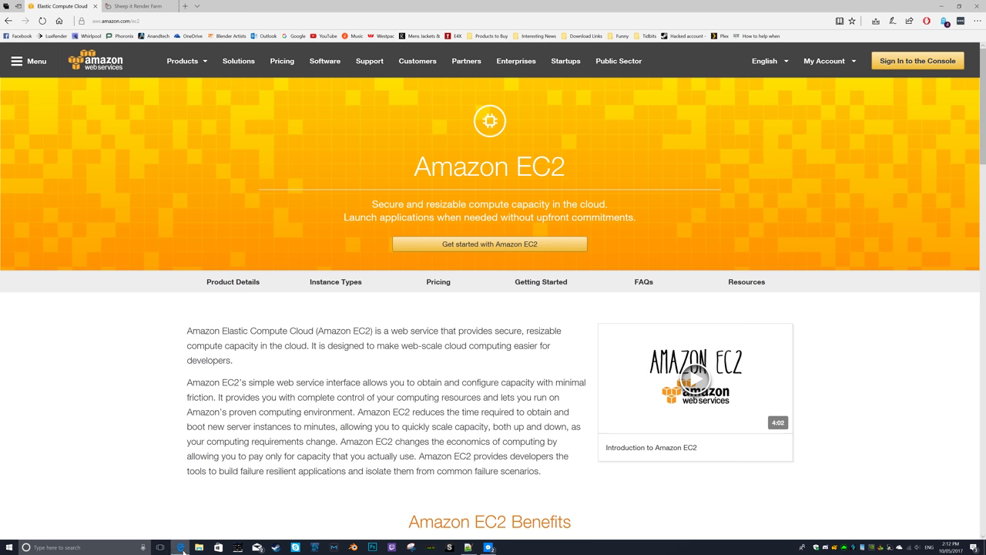
Sign in to the AWS console and go to the EC2 service.
{"action": "left_click", "coordinate": [921, 61]}
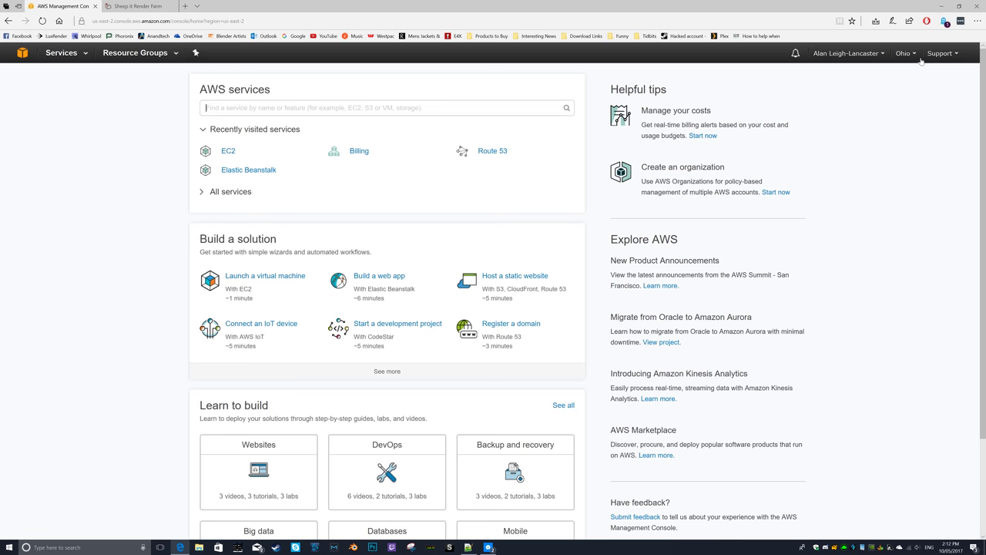
{"action": "left_click", "coordinate": [85, 54]}
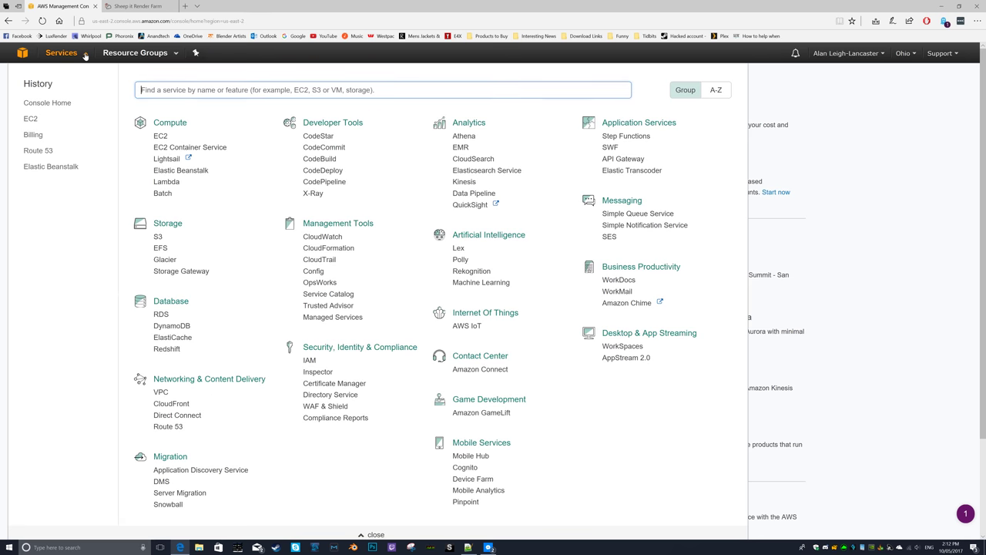
{"action": "left_click", "coordinate": [161, 137]}
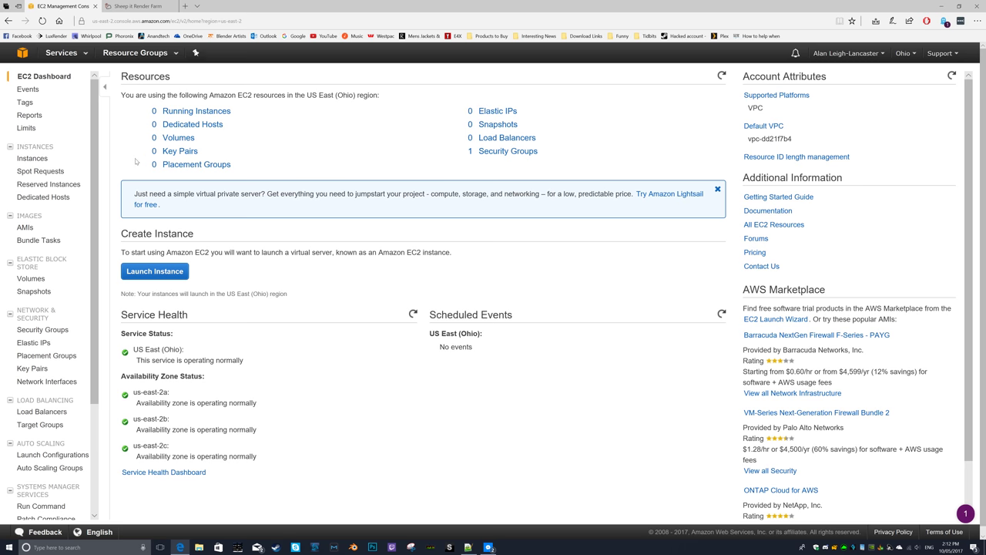
Launch an instance with the Ubuntu Server 16.04 LTS image and the c4.8xlarge type.
{"action": "left_click", "coordinate": [156, 272]}
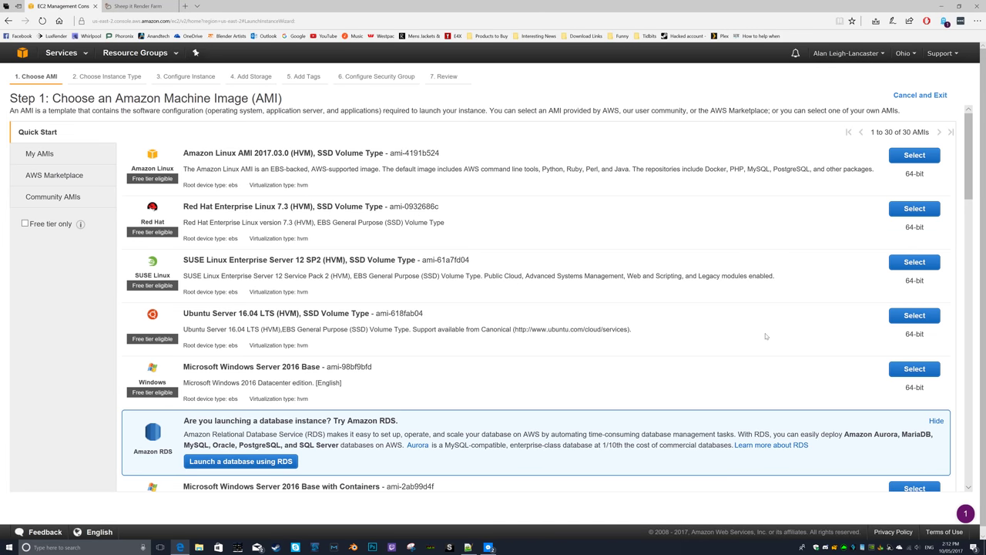
{"action": "left_click", "coordinate": [913, 316]}
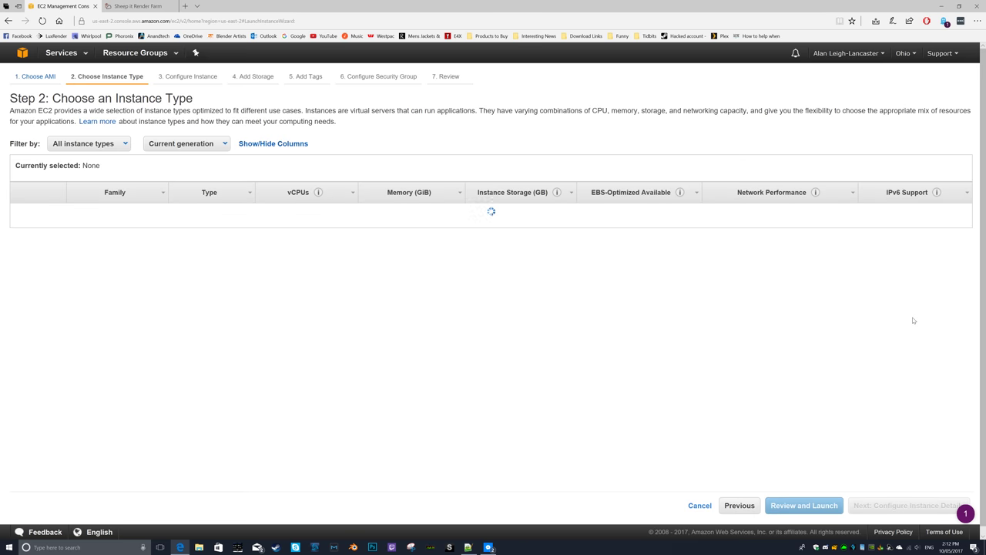
{"action": "scroll", "coordinate": [250, 322], "scroll_direction": "down", "scroll_amount": 2}
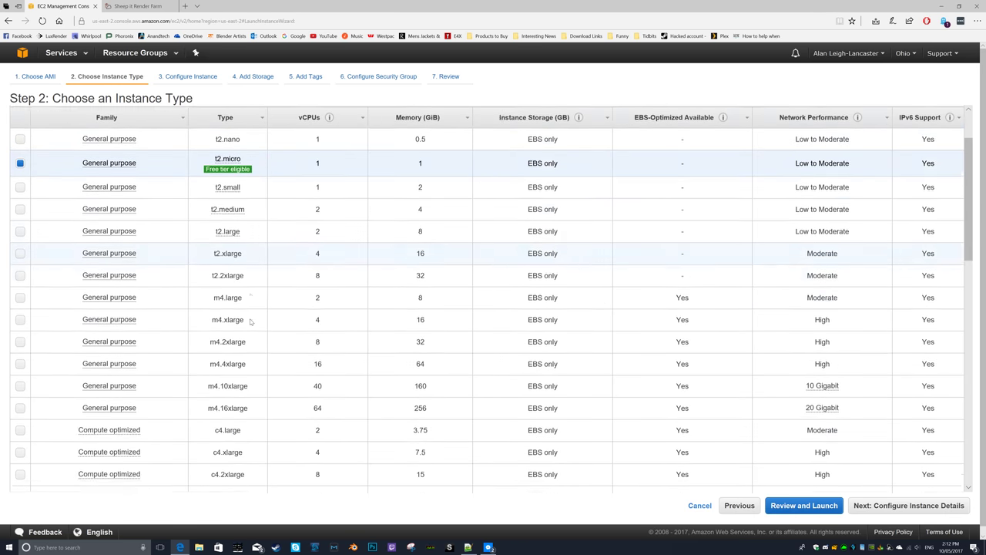
{"action": "scroll", "coordinate": [250, 322], "scroll_direction": "down", "scroll_amount": 3}
{"action": "scroll", "coordinate": [251, 321], "scroll_direction": "down", "scroll_amount": 1}
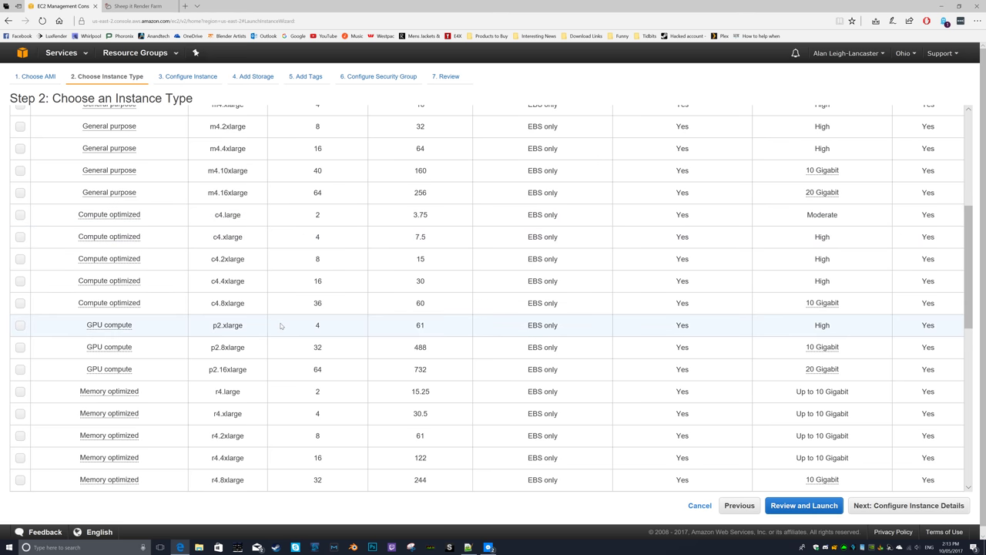
{"action": "left_click", "coordinate": [20, 305]}
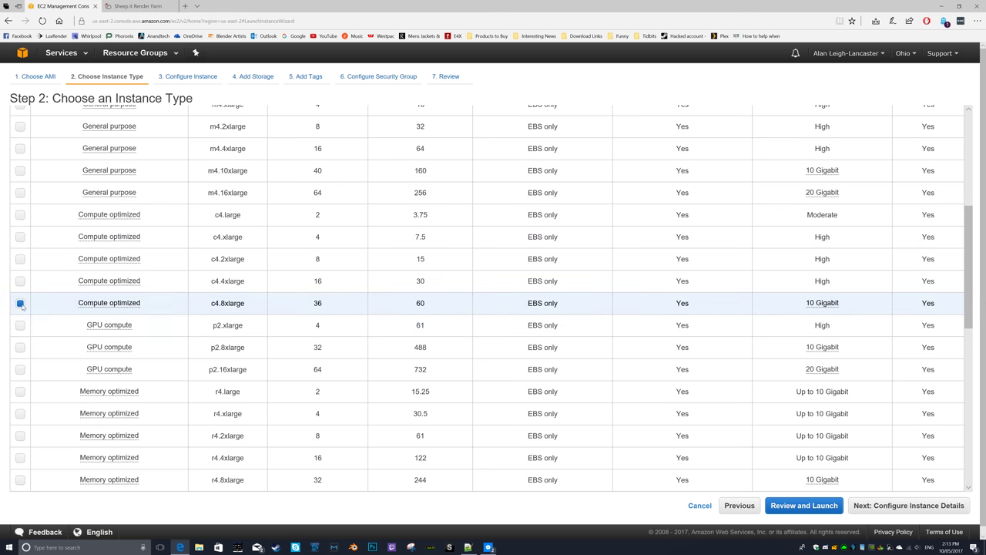
{"action": "left_click", "coordinate": [909, 507]}
Request Spot instances at a $0.4 maximum price, 10 instances, and expand Advanced Details.
{"action": "left_click", "coordinate": [180, 154]}
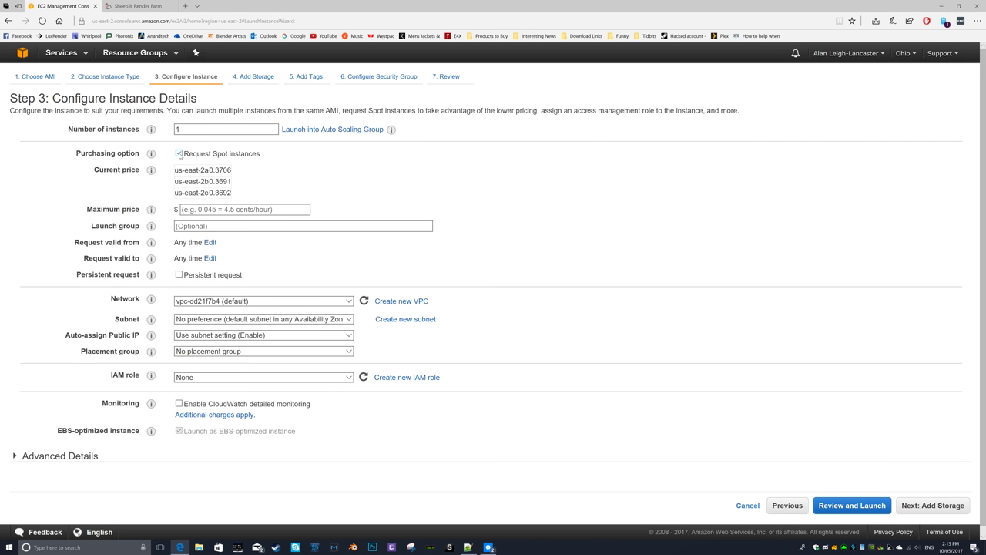
{"action": "left_click", "coordinate": [185, 210]}
{"action": "type", "text": "0.4"}
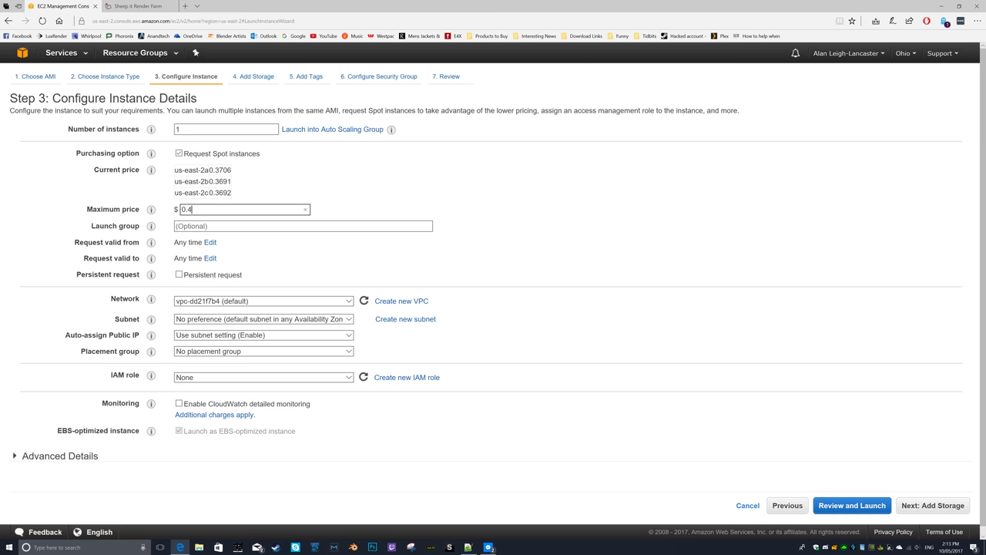
{"action": "left_click", "coordinate": [192, 128]}
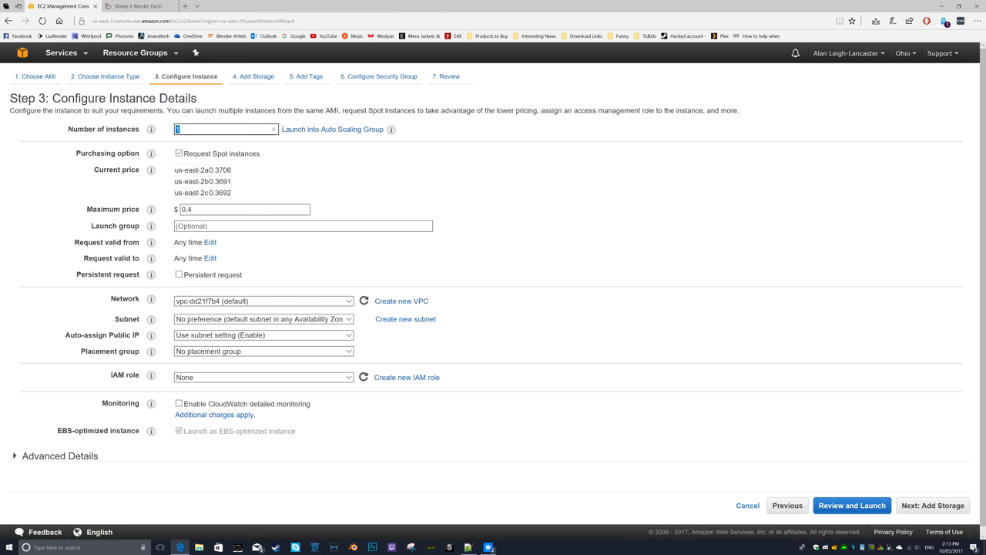
{"action": "type", "text": "0"}
{"action": "left_click", "coordinate": [86, 452]}
{"action": "scroll", "coordinate": [96, 463], "scroll_direction": "down", "scroll_amount": 2}
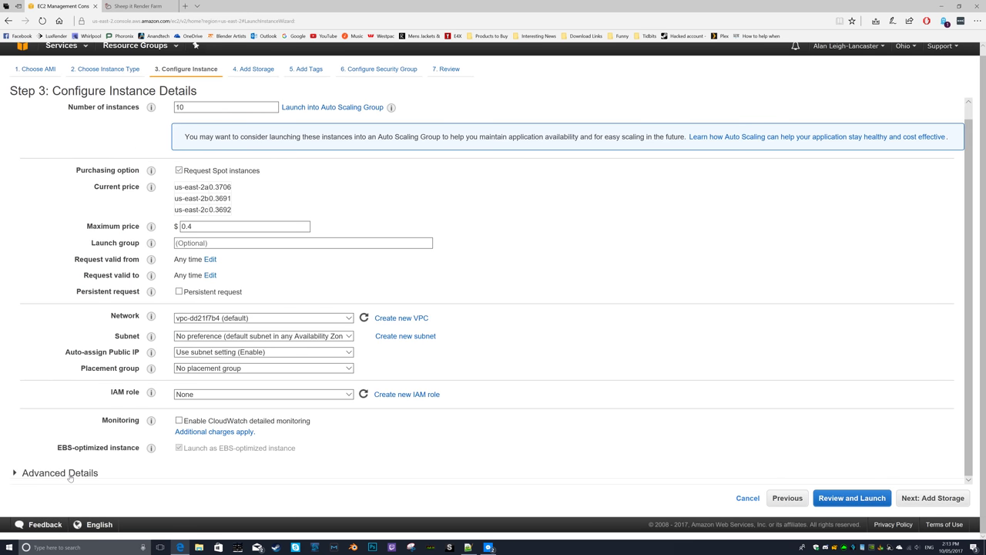
{"action": "left_click", "coordinate": [60, 472]}
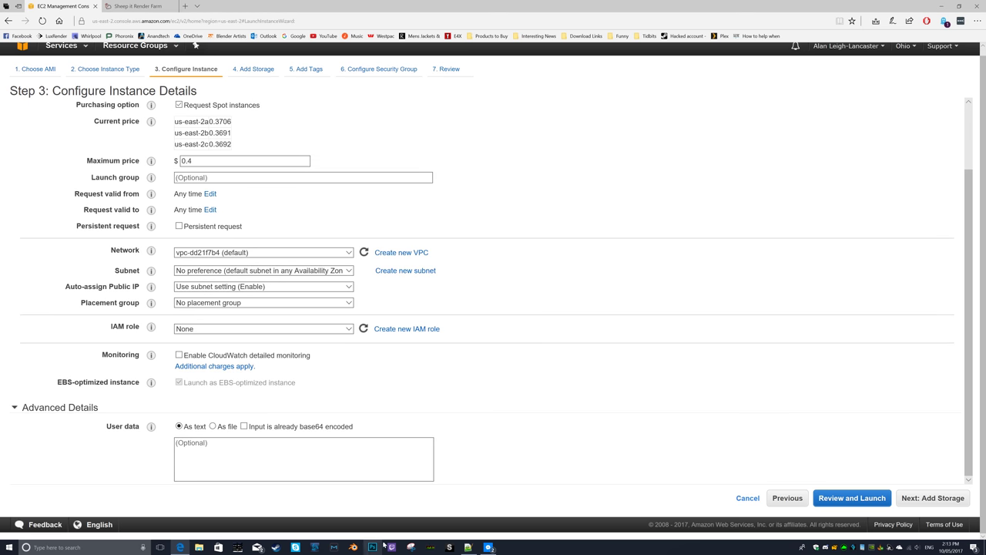
Copy the entire SheepIt client startup script from Notepad++.
{"action": "left_click", "coordinate": [468, 546]}
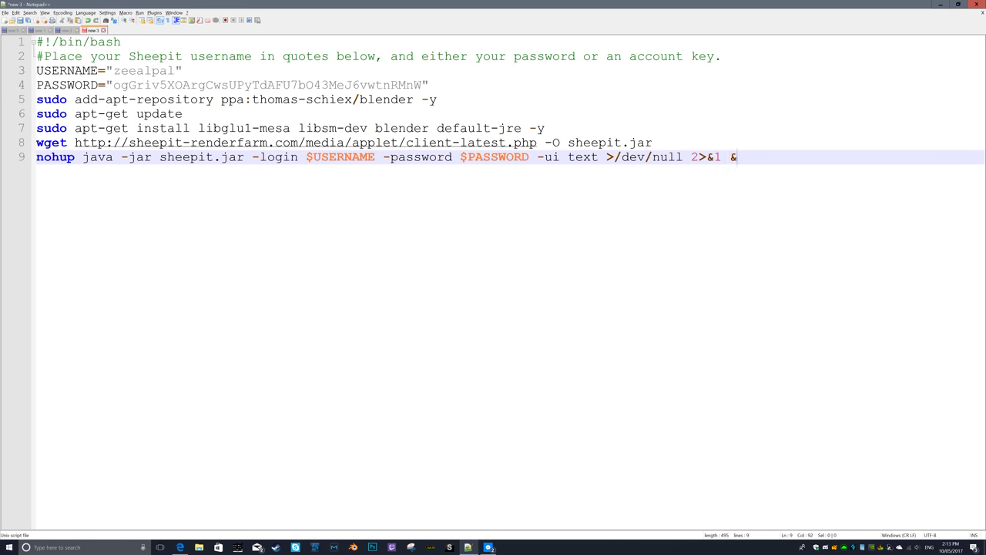
{"action": "left_click_drag", "start_coordinate": [738, 157], "coordinate": [36, 42]}
{"action": "right_click", "coordinate": [105, 77]}
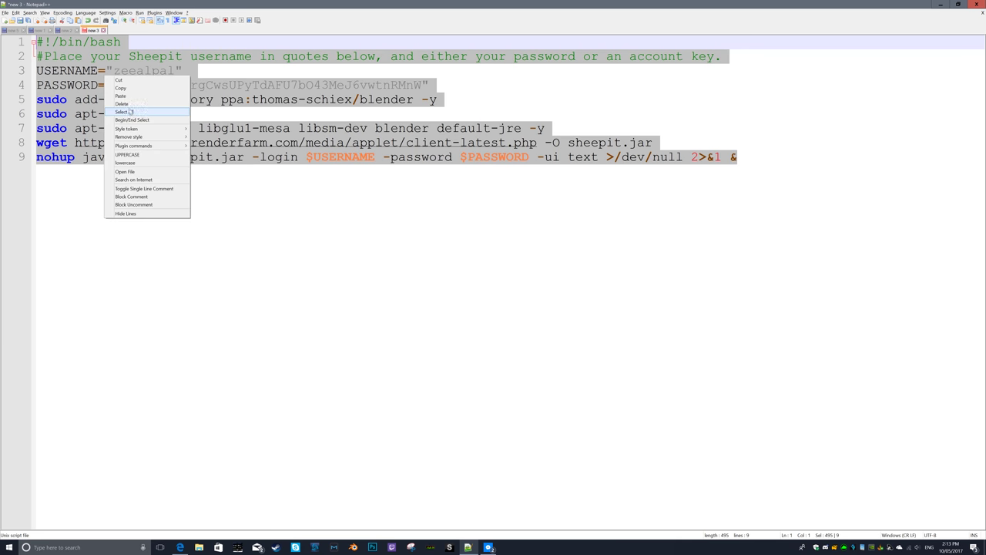
{"action": "left_click", "coordinate": [127, 89]}
Paste the SheepIt startup script into the User data field of the launch wizard.
{"action": "left_click", "coordinate": [180, 547]}
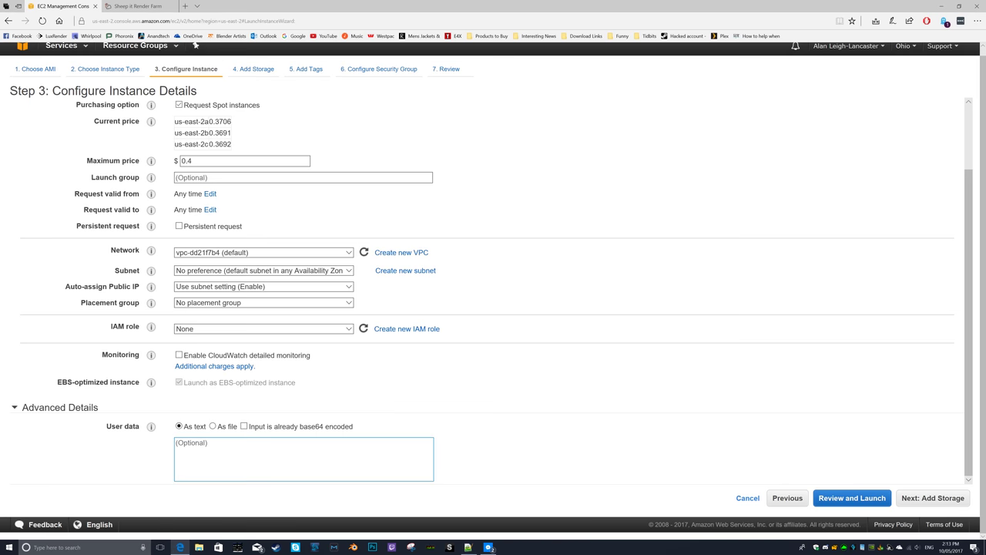
{"action": "right_click", "coordinate": [191, 449]}
{"action": "left_click", "coordinate": [201, 471]}
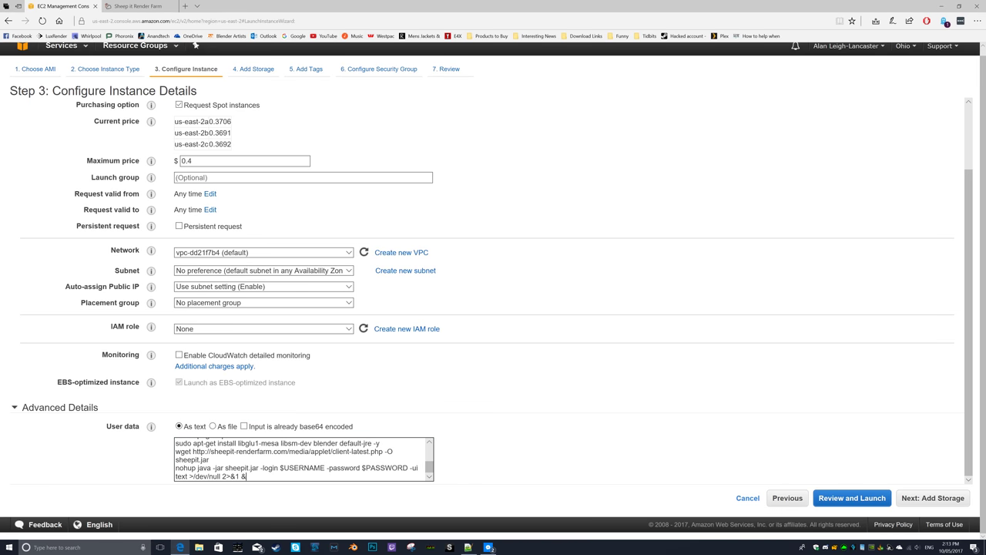
Enlarge the root volume from 8 to 50 GiB and continue to tagging.
{"action": "left_click", "coordinate": [937, 501]}
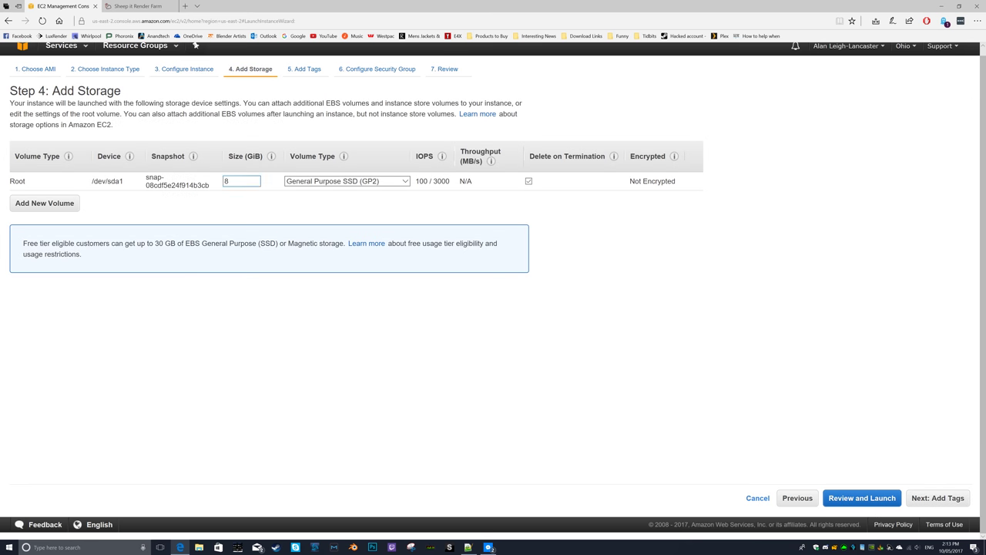
{"action": "double_click", "coordinate": [223, 181]}
{"action": "left_click", "coordinate": [692, 329]}
{"action": "left_click", "coordinate": [945, 495]}
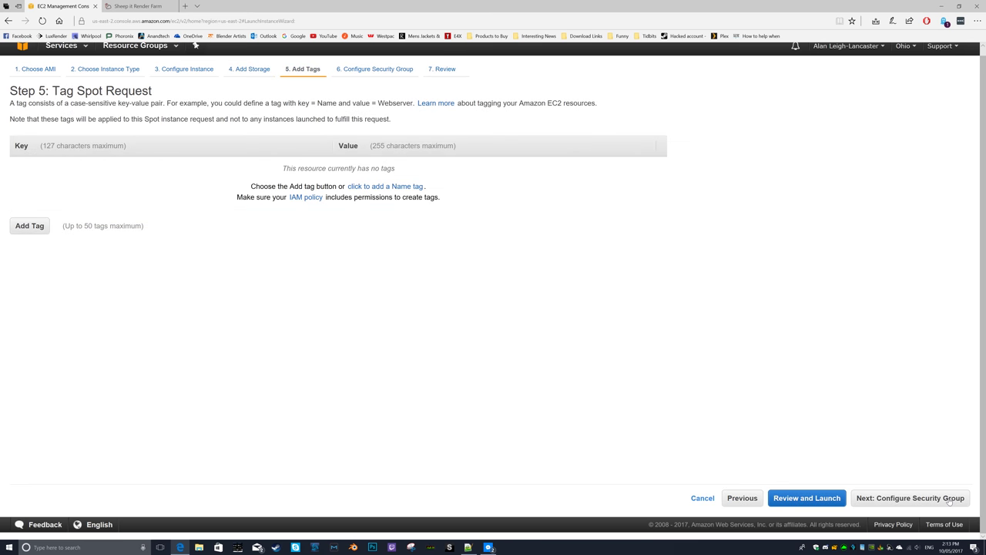
Skip tags and use the existing default security group sg-2c18b345, then go to review.
{"action": "left_click", "coordinate": [910, 499]}
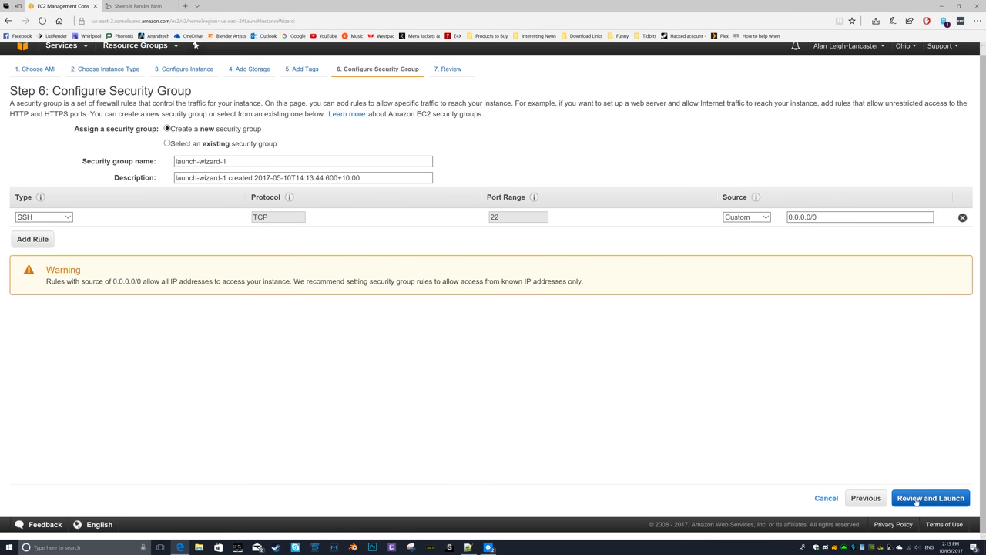
{"action": "left_click", "coordinate": [167, 143]}
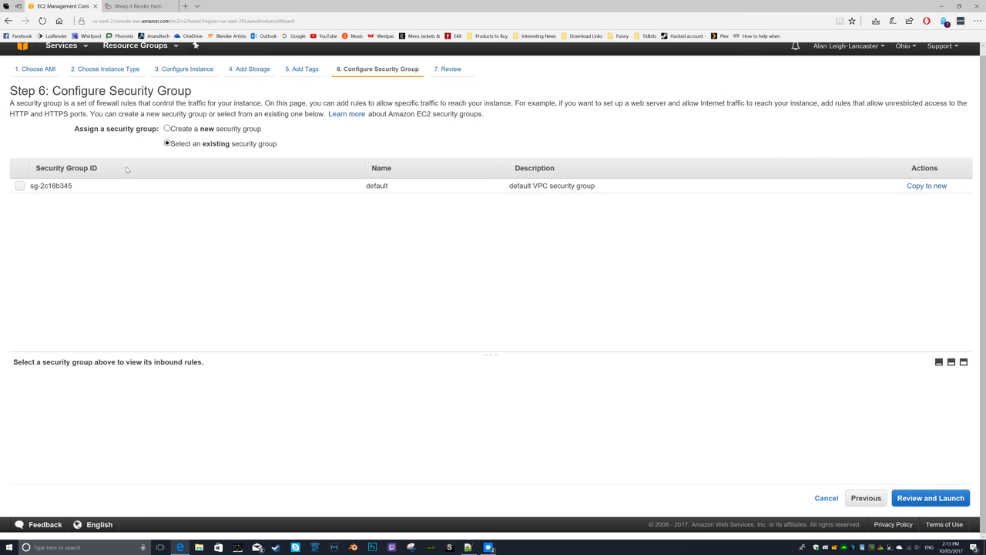
{"action": "left_click", "coordinate": [20, 187]}
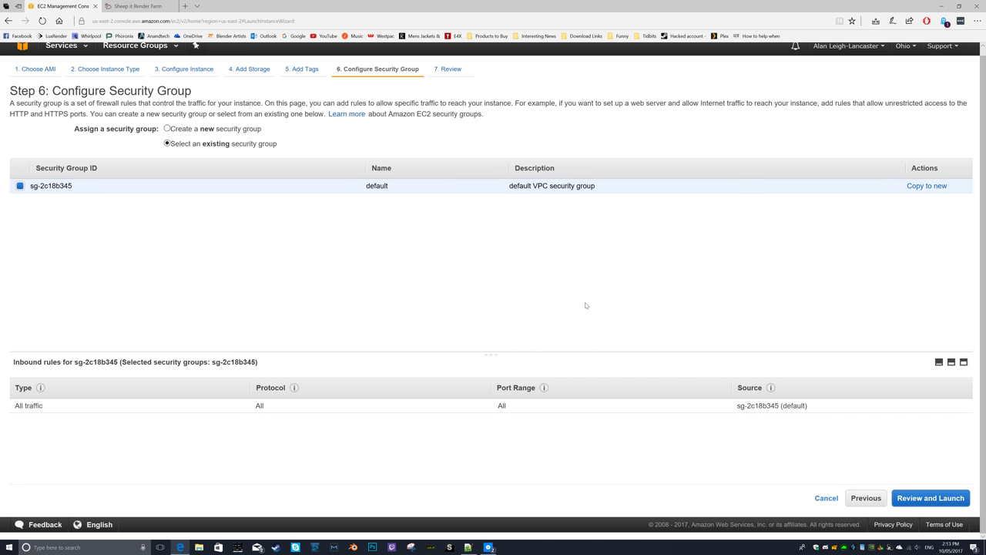
{"action": "left_click", "coordinate": [932, 500]}
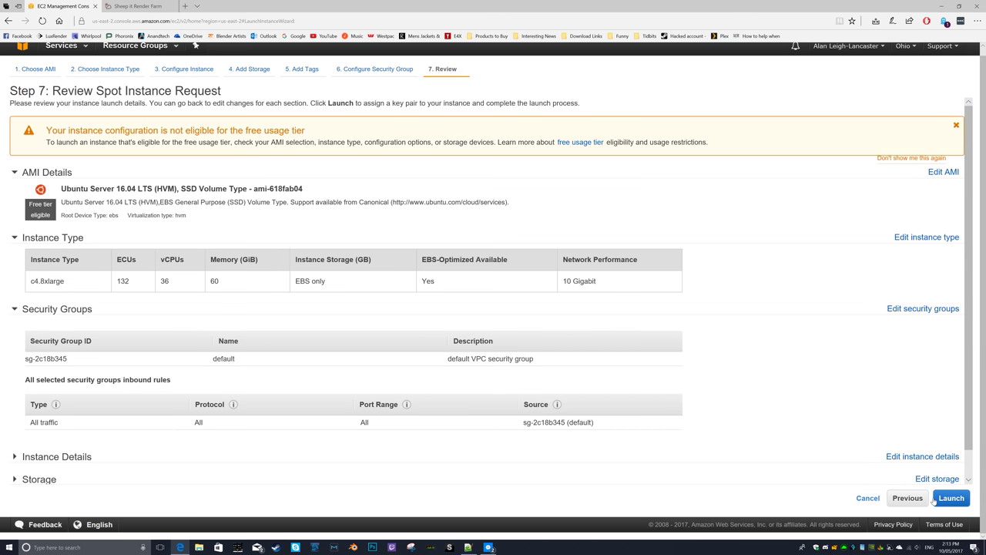
Launch without a key pair, acknowledge the warning, and submit the Spot Instance requests.
{"action": "left_click", "coordinate": [948, 499]}
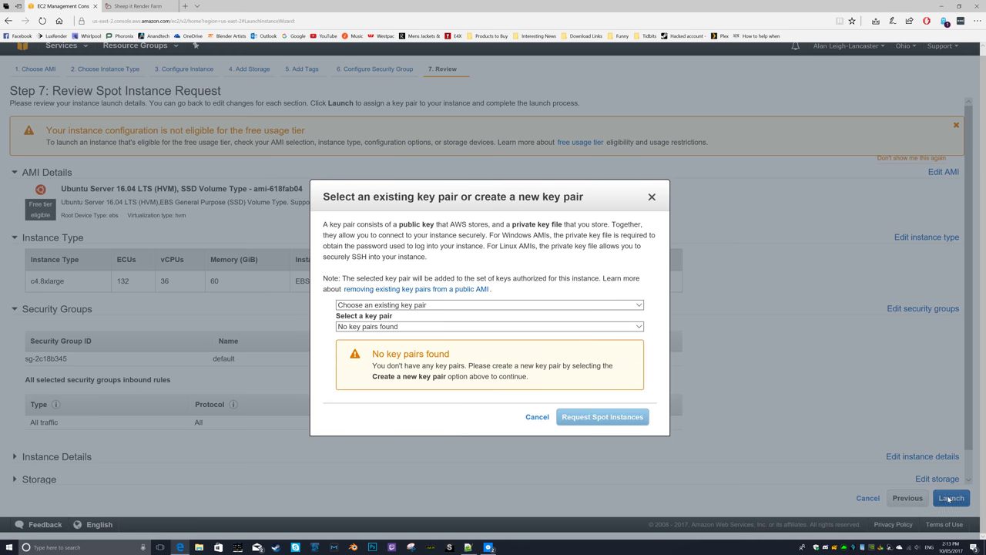
{"action": "left_click", "coordinate": [468, 326]}
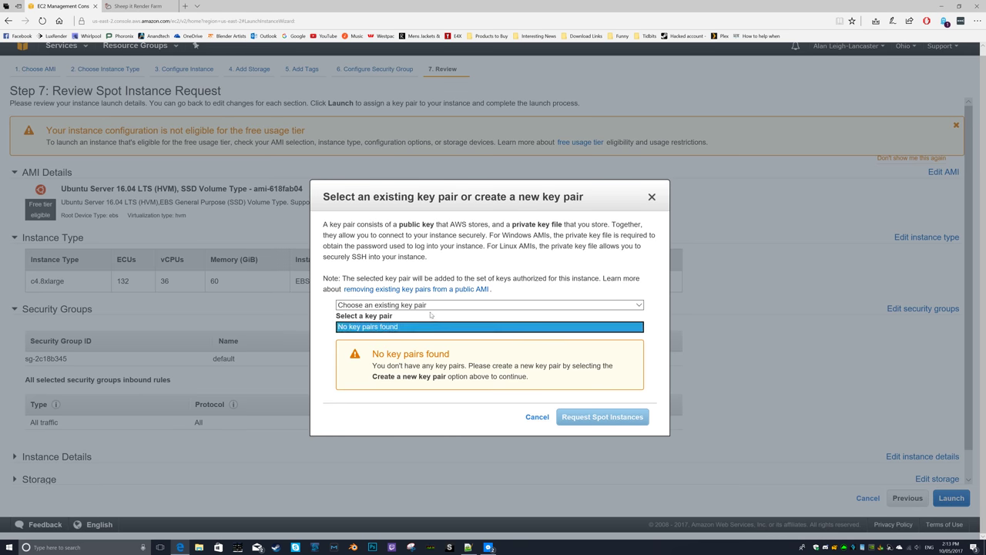
{"action": "left_click", "coordinate": [430, 306]}
{"action": "left_click", "coordinate": [402, 324]}
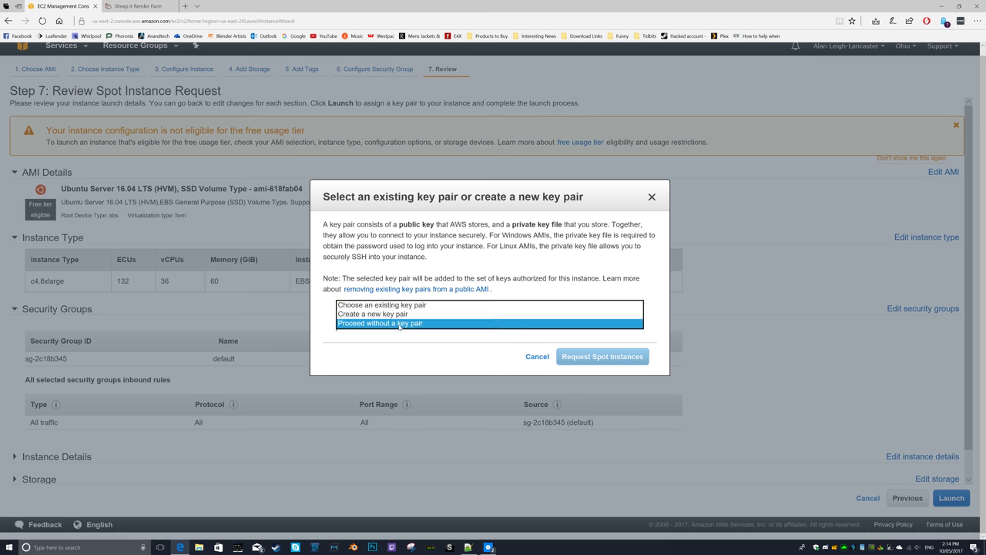
{"action": "left_click", "coordinate": [381, 319]}
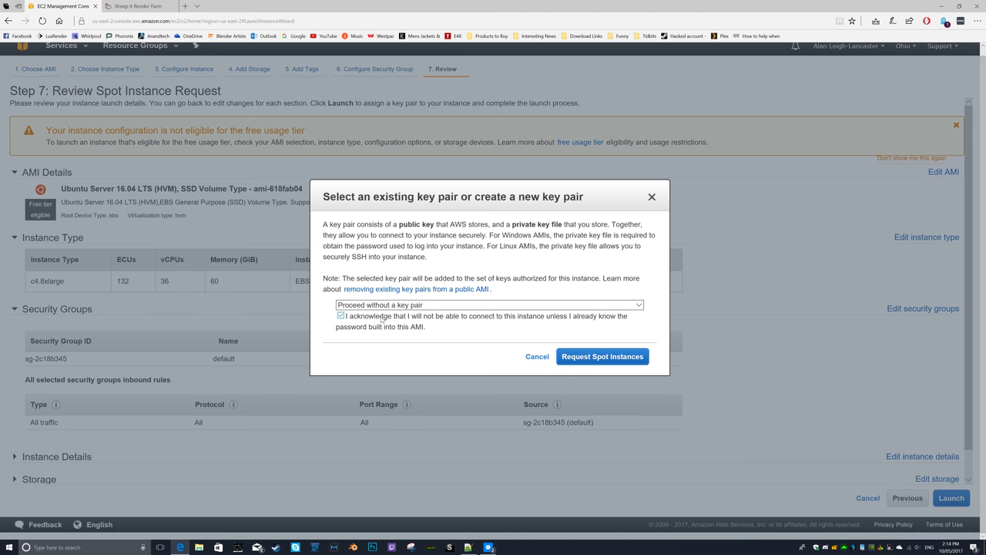
{"action": "left_click", "coordinate": [600, 361]}
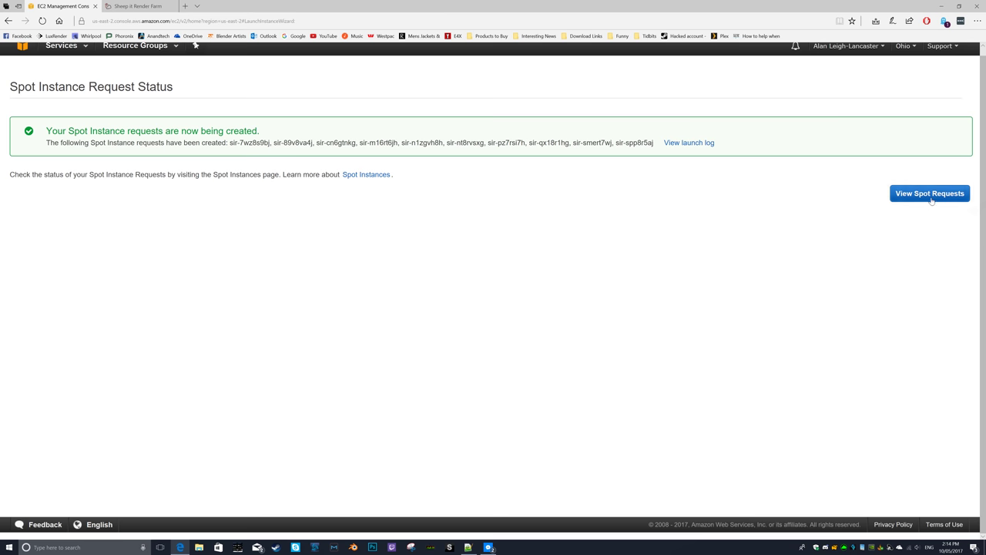
Enlarge the Spot requests table to show all ten rows and refresh their statuses.
{"action": "left_click", "coordinate": [930, 196]}
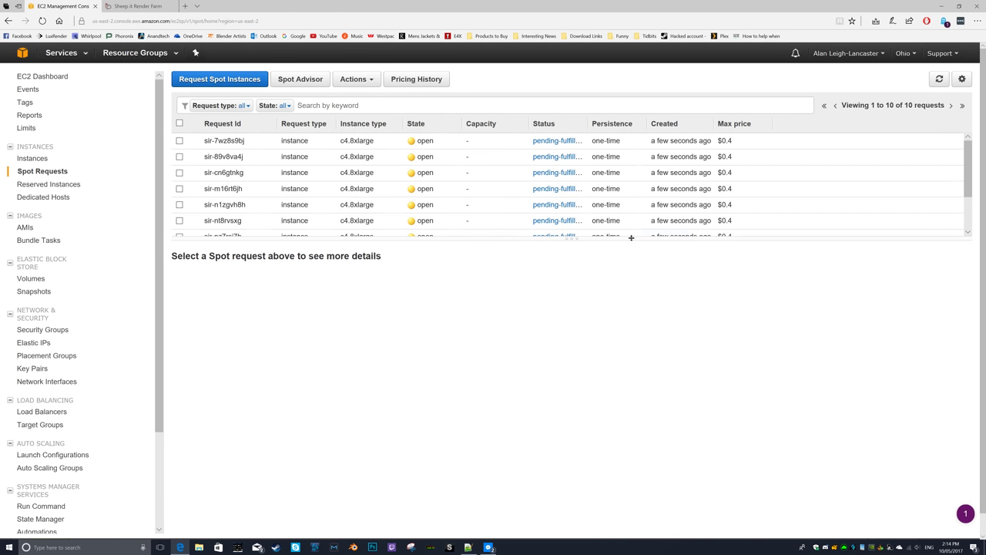
{"action": "left_click_drag", "start_coordinate": [566, 244], "coordinate": [576, 352]}
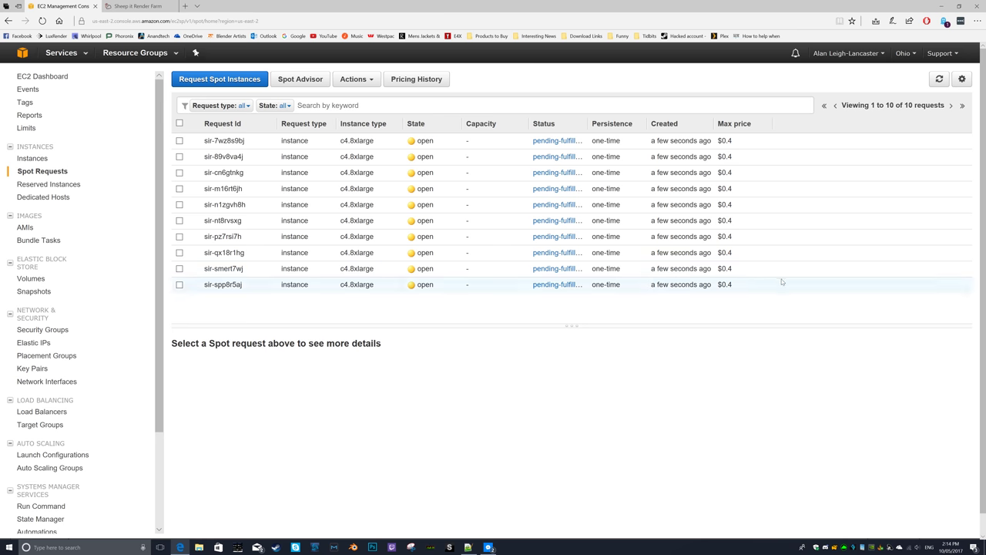
{"action": "left_click", "coordinate": [938, 80]}
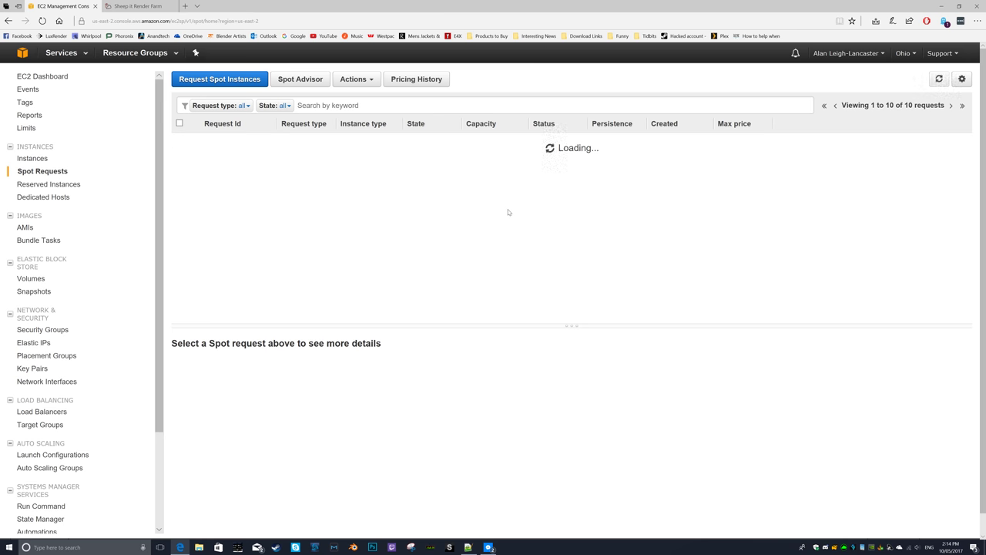
Refresh the Instances list to confirm all ten are running, then switch to SheepIt Render Farm.
{"action": "left_click", "coordinate": [33, 158]}
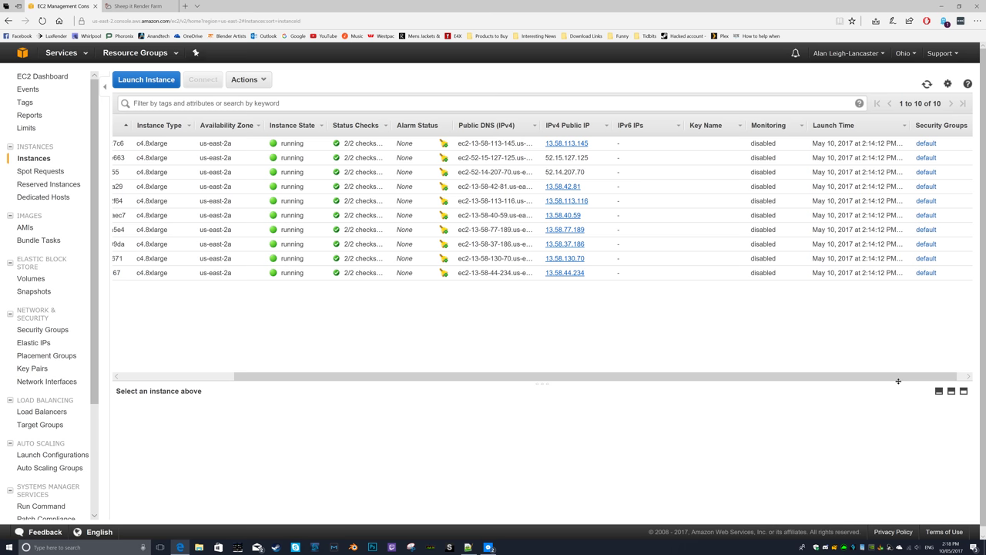
{"action": "left_click", "coordinate": [927, 84]}
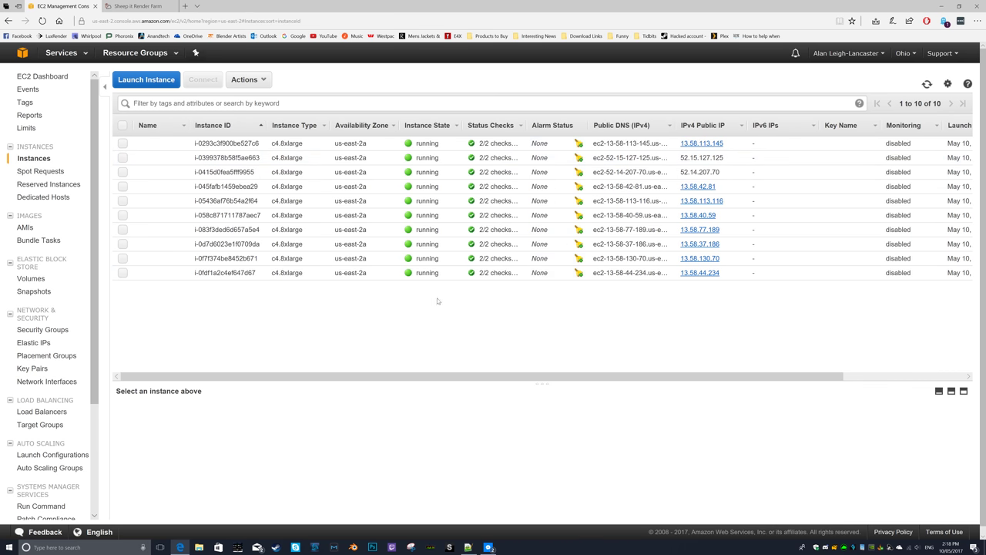
{"action": "left_click", "coordinate": [124, 6]}
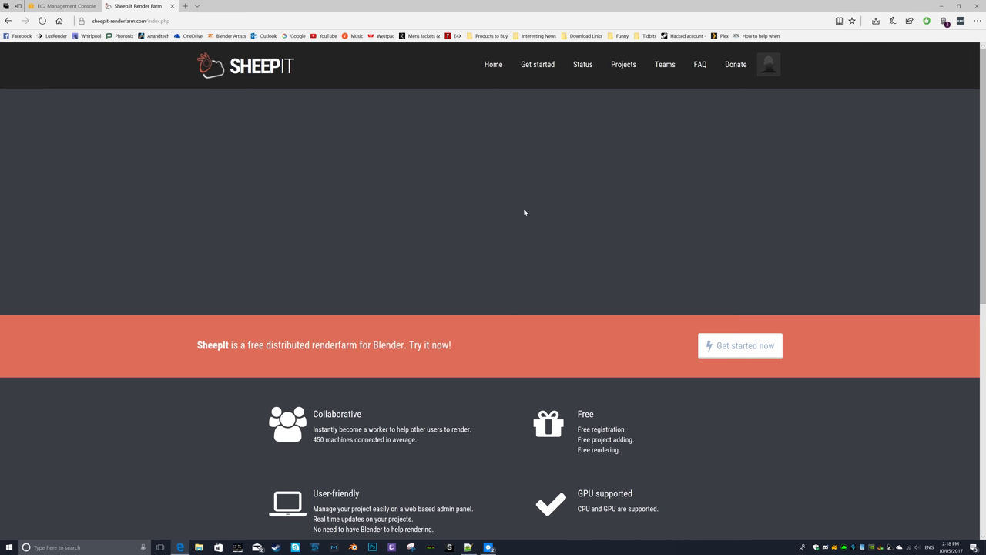
From the SheepIt profile, open a connected Xeon E5-2666 machine's session page in a new tab.
{"action": "left_click", "coordinate": [766, 73]}
{"action": "left_click", "coordinate": [675, 134]}
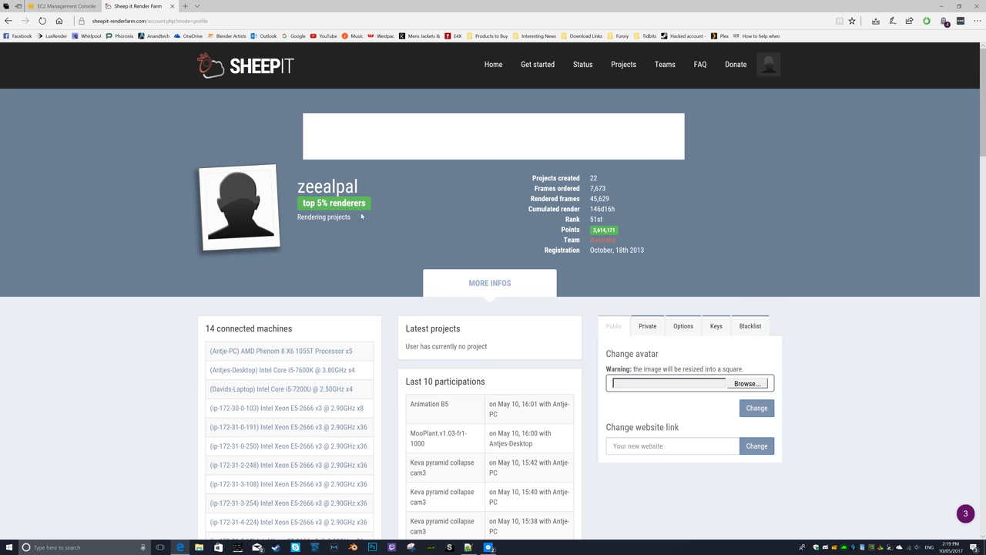
{"action": "scroll", "coordinate": [334, 340], "scroll_direction": "down", "scroll_amount": 2}
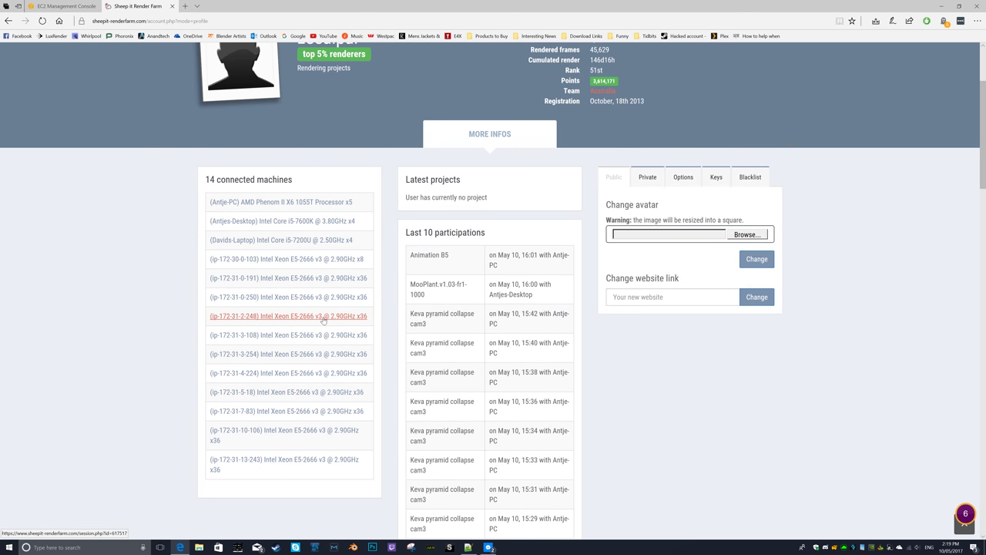
{"action": "middle_click", "coordinate": [323, 317]}
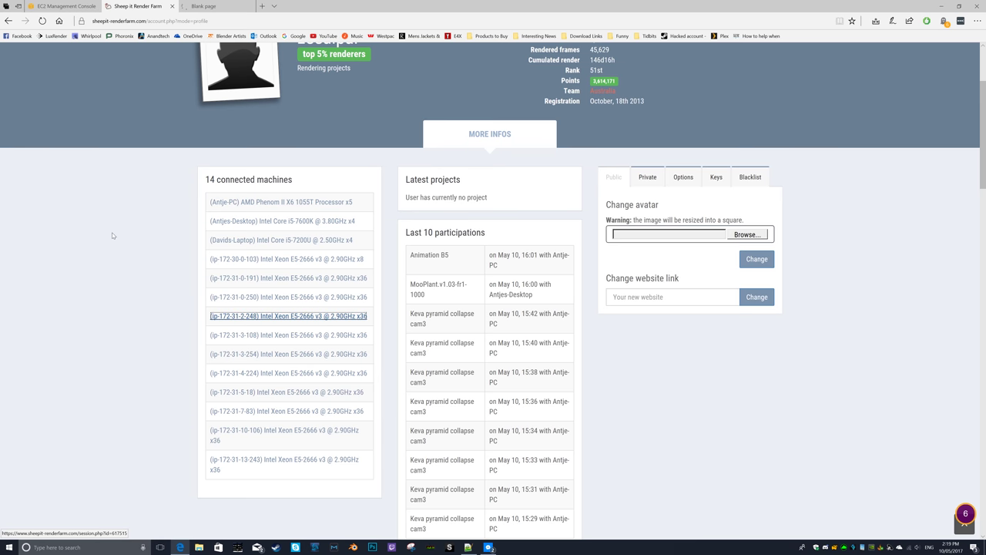
{"action": "left_click", "coordinate": [215, 5]}
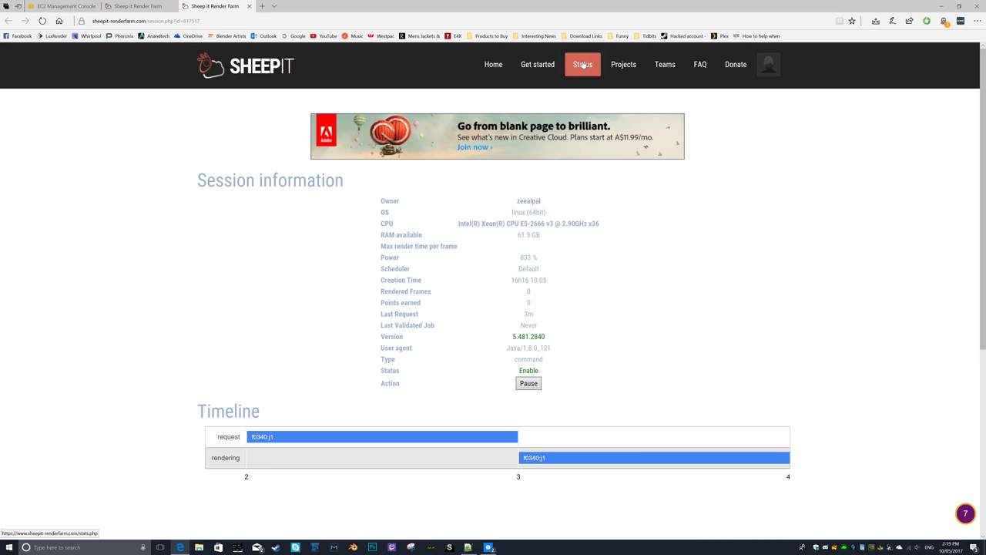
Close the session tab and open the Connected clients list of 440 machines.
{"action": "key", "text": "ctrl+w"}
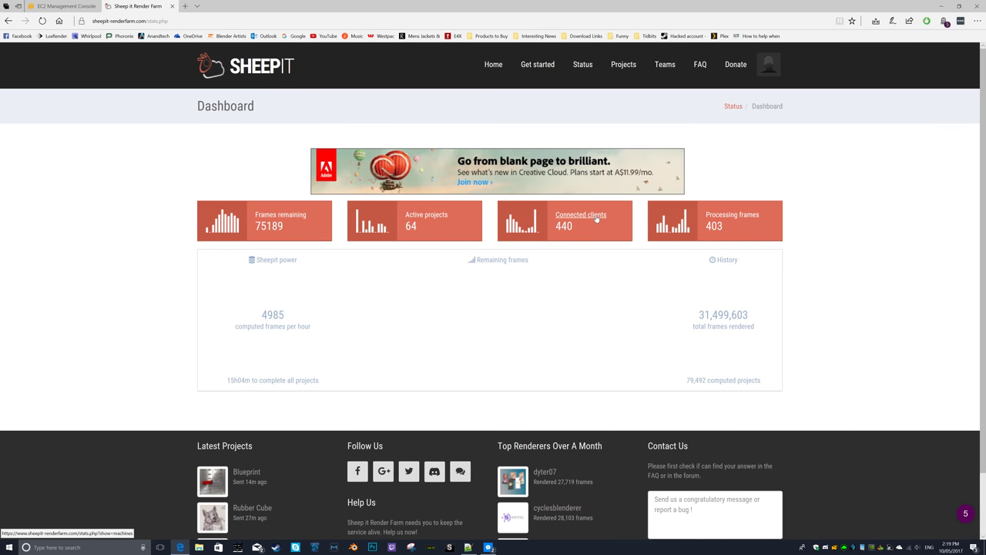
{"action": "left_click", "coordinate": [596, 219]}
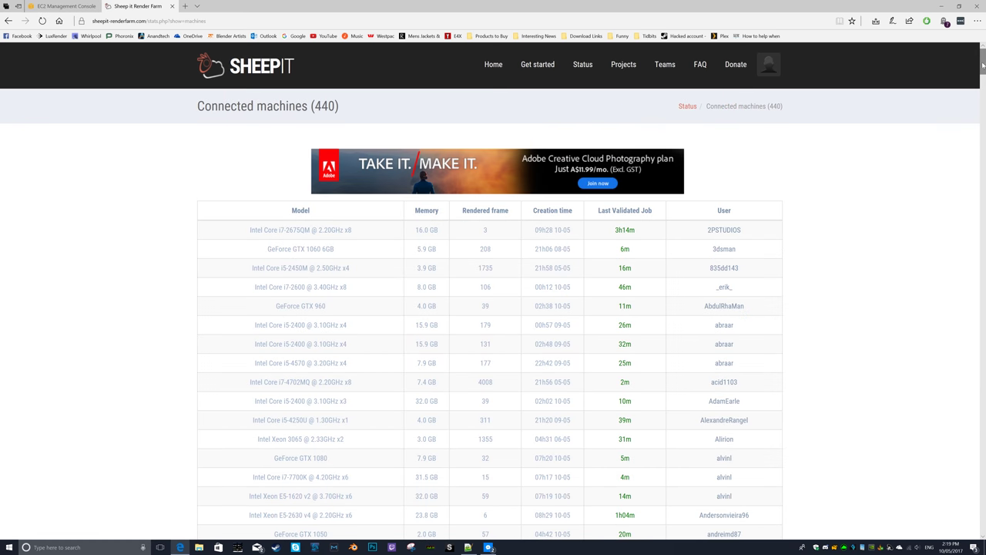
Open a Xeon E5-2666 machine's session page in a new tab, showing 5 frames and 2,550 points.
{"action": "left_click_drag", "start_coordinate": [982, 66], "coordinate": [960, 487]}
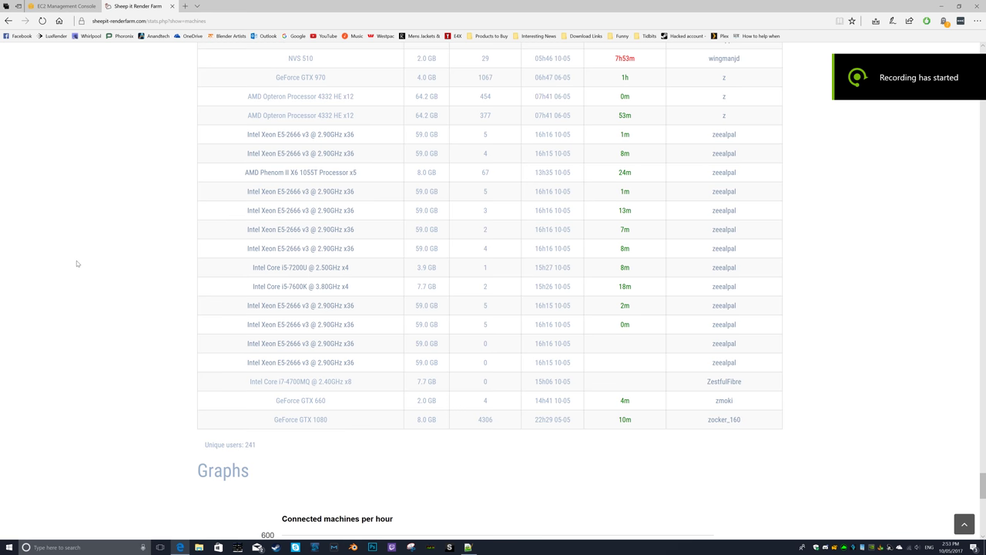
{"action": "mouse_move", "coordinate": [301, 286]}
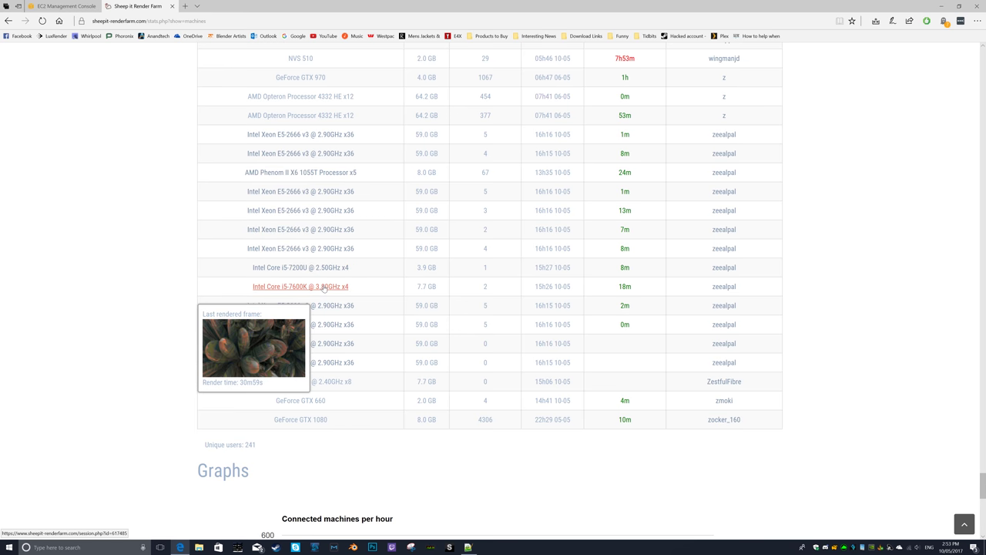
{"action": "middle_click", "coordinate": [308, 305]}
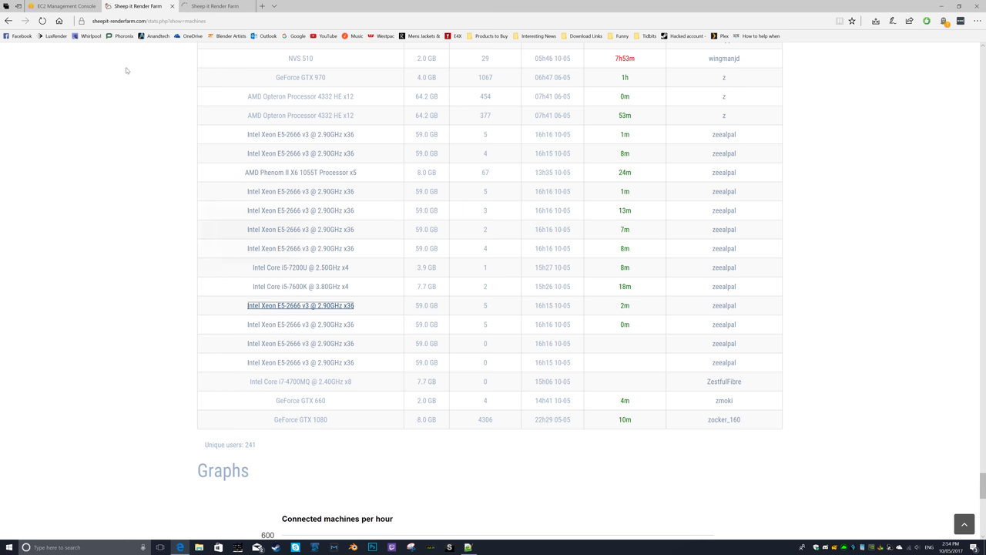
{"action": "left_click", "coordinate": [215, 6]}
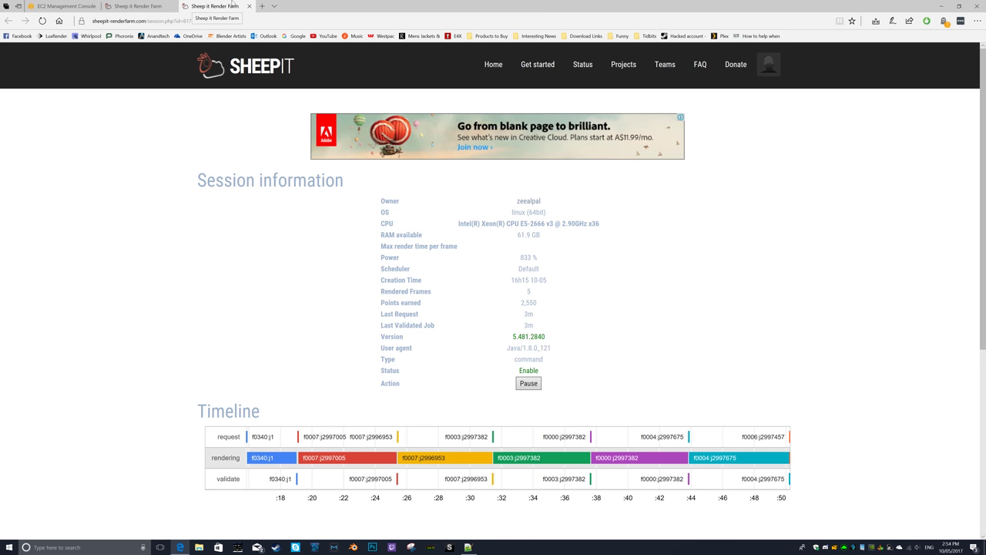
From the machines list, open another Xeon E5-2666 session showing 2 frames and 2,128 points.
{"action": "left_click", "coordinate": [138, 7]}
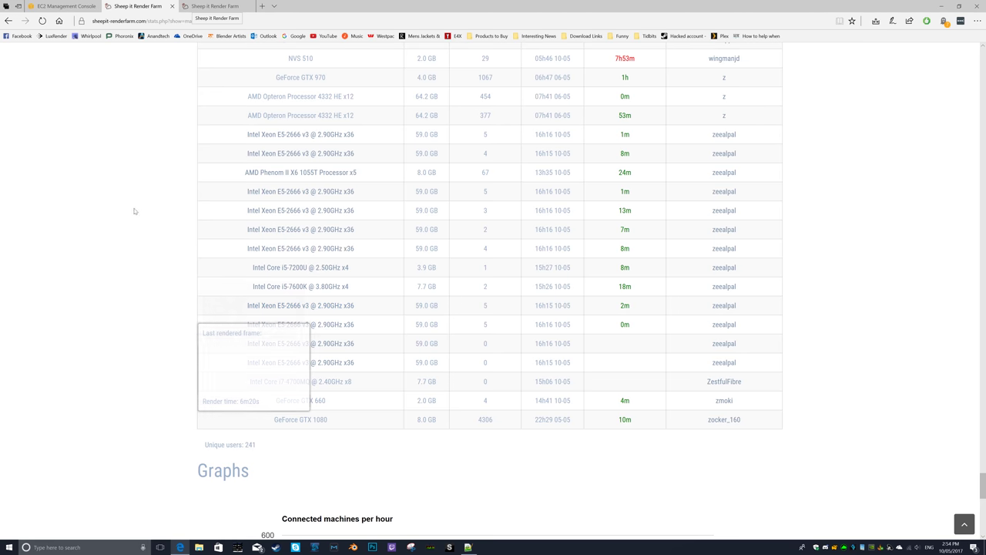
{"action": "scroll", "coordinate": [146, 218], "scroll_direction": "down", "scroll_amount": 3}
{"action": "scroll", "coordinate": [146, 218], "scroll_direction": "up", "scroll_amount": 3}
{"action": "scroll", "coordinate": [146, 218], "scroll_direction": "up", "scroll_amount": 3}
{"action": "scroll", "coordinate": [146, 218], "scroll_direction": "down", "scroll_amount": 3}
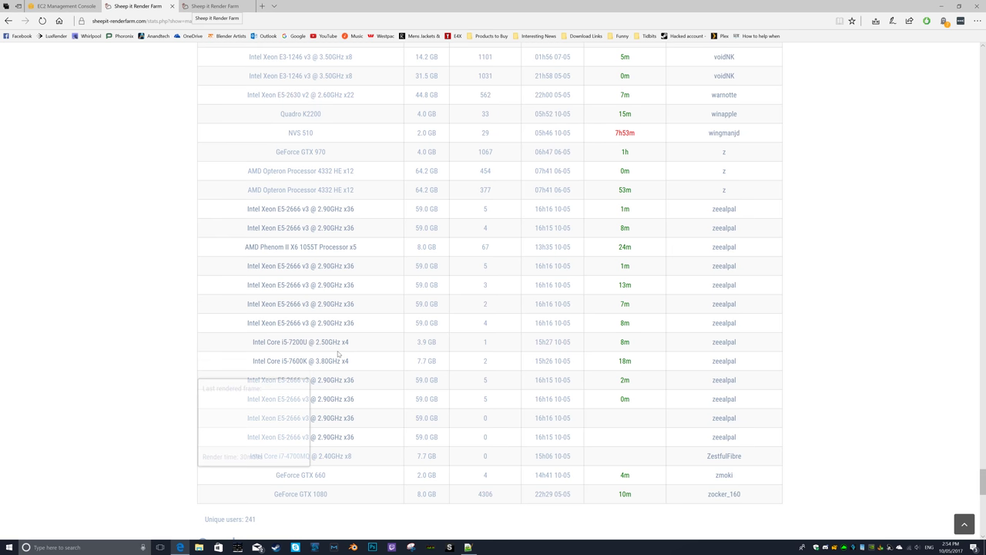
{"action": "mouse_move", "coordinate": [300, 228]}
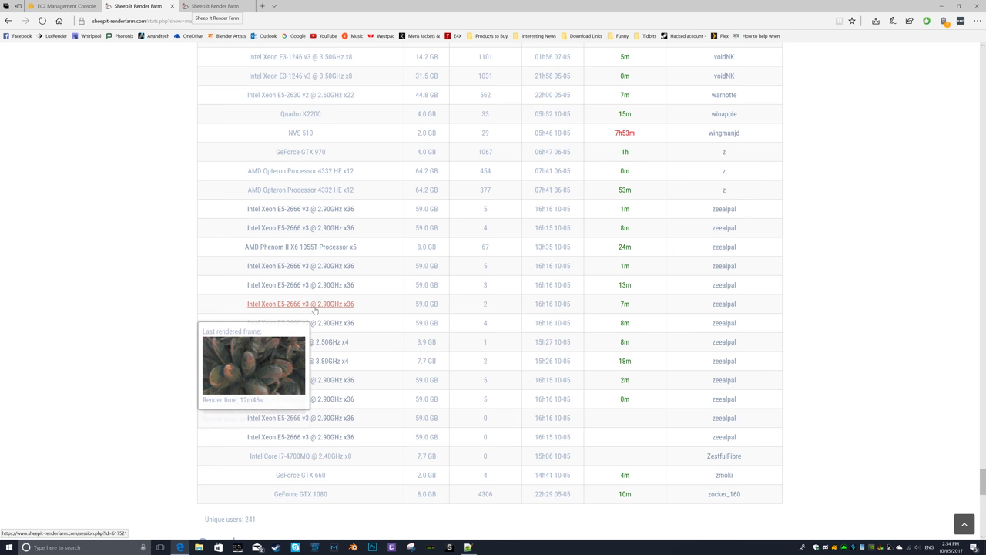
{"action": "left_click", "coordinate": [313, 305]}
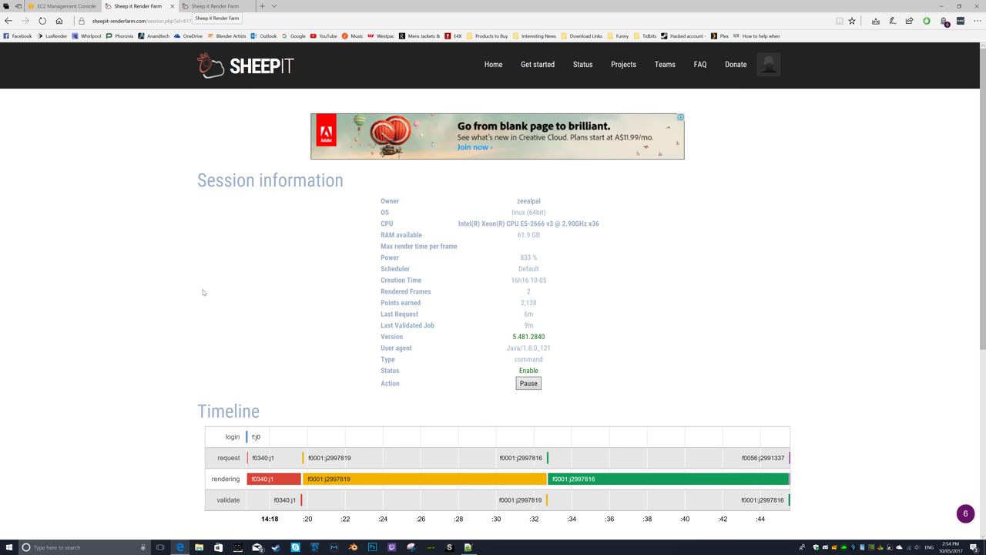
Close the first Xeon session tab and go to the My account profile page.
{"action": "left_click", "coordinate": [185, 5]}
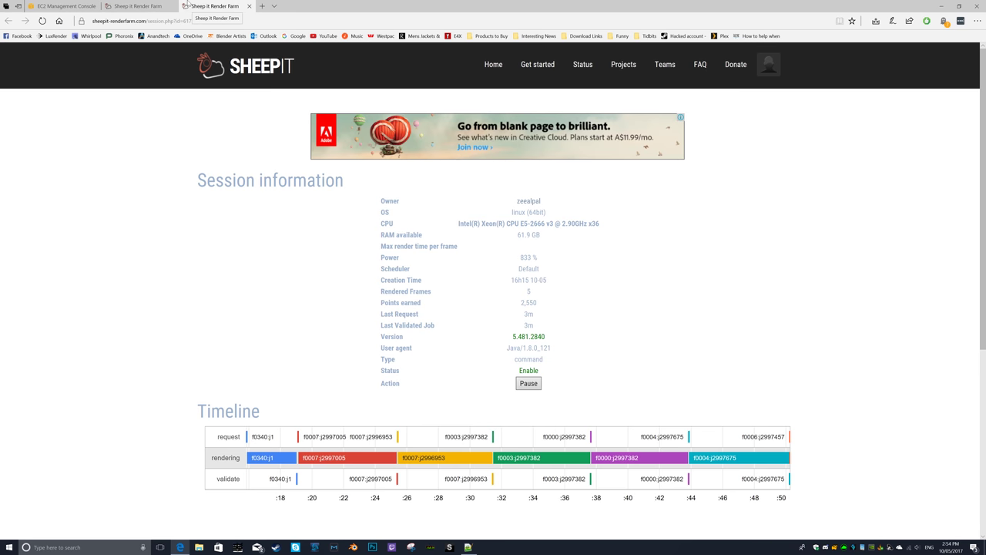
{"action": "middle_click", "coordinate": [211, 5]}
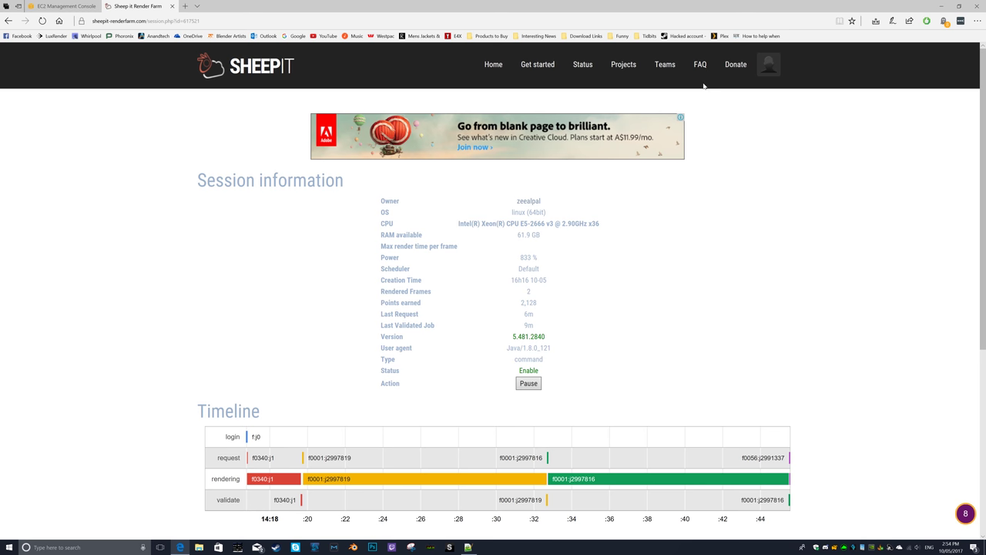
{"action": "left_click", "coordinate": [770, 66]}
{"action": "left_click", "coordinate": [689, 130]}
Terminate all ten c4.8xlarge instances and refresh the list until each shows terminated.
{"action": "left_click", "coordinate": [68, 6]}
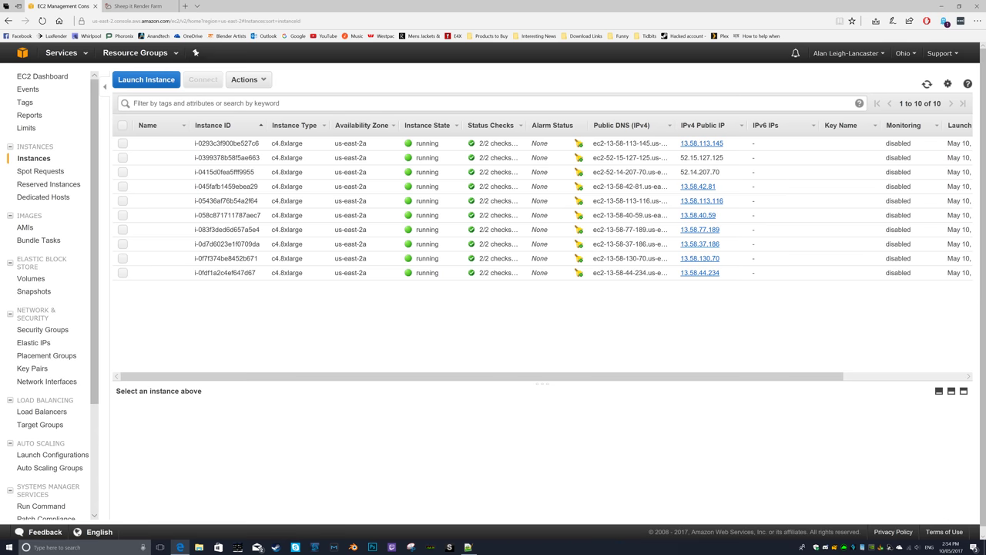
{"action": "left_click", "coordinate": [123, 126]}
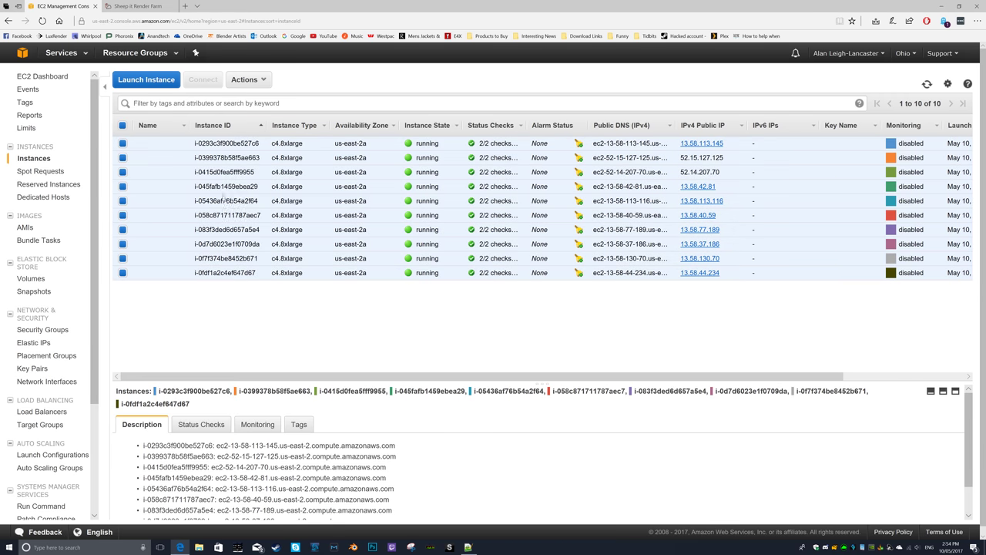
{"action": "right_click", "coordinate": [223, 185]}
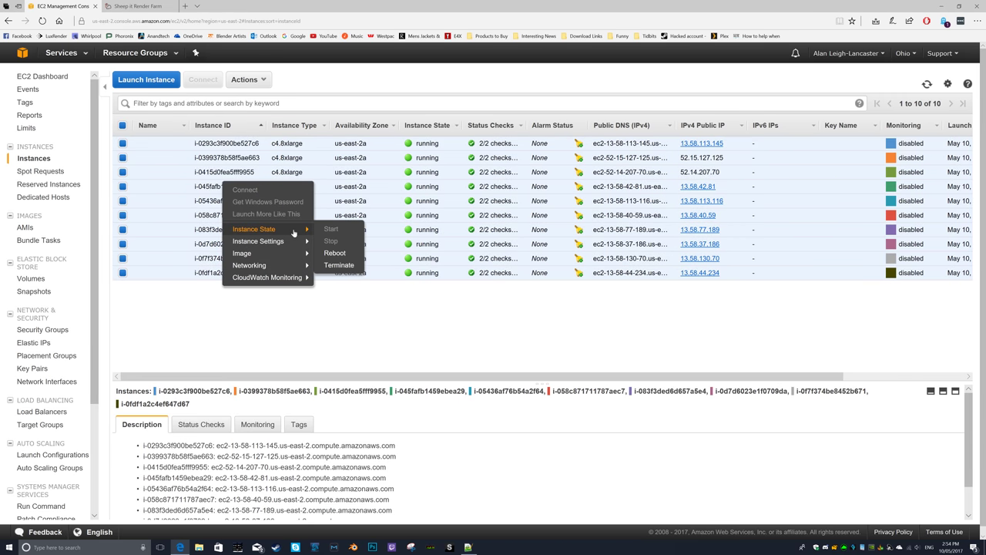
{"action": "left_click", "coordinate": [345, 266]}
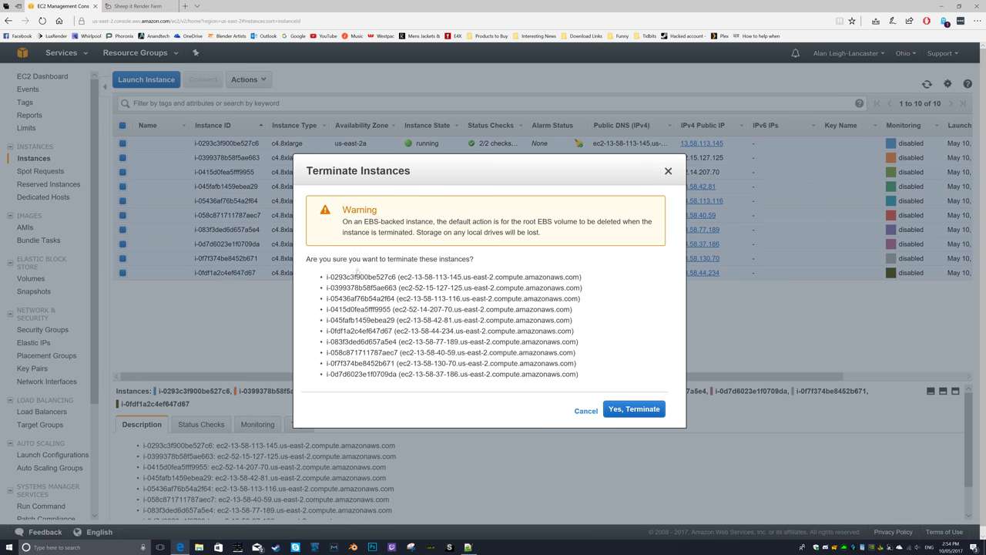
{"action": "left_click", "coordinate": [629, 409]}
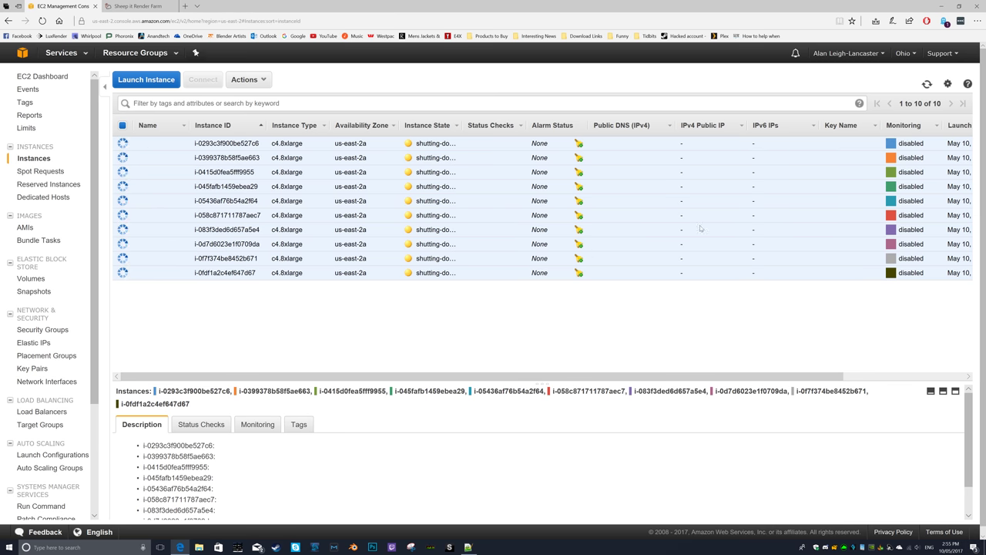
{"action": "left_click", "coordinate": [926, 84]}
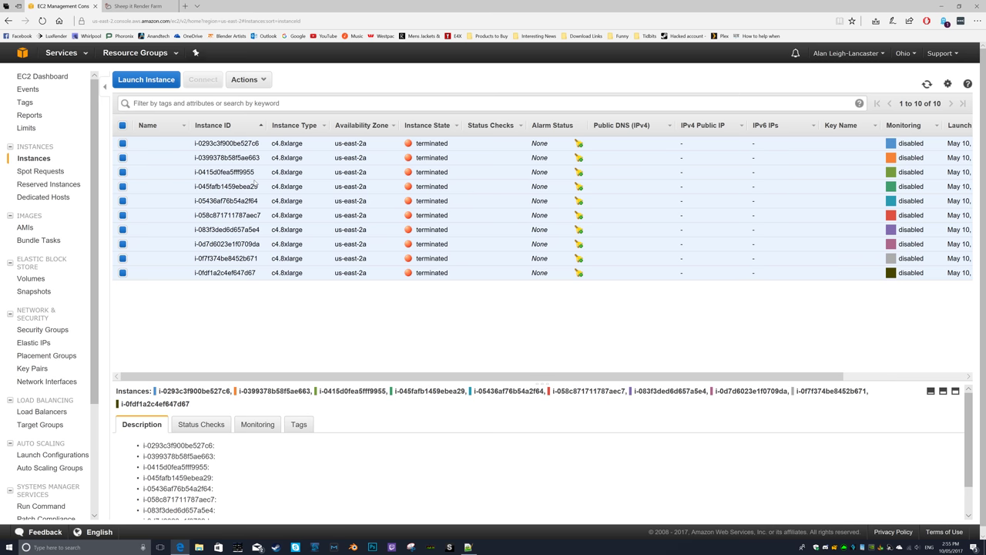
{"action": "left_click", "coordinate": [143, 6]}
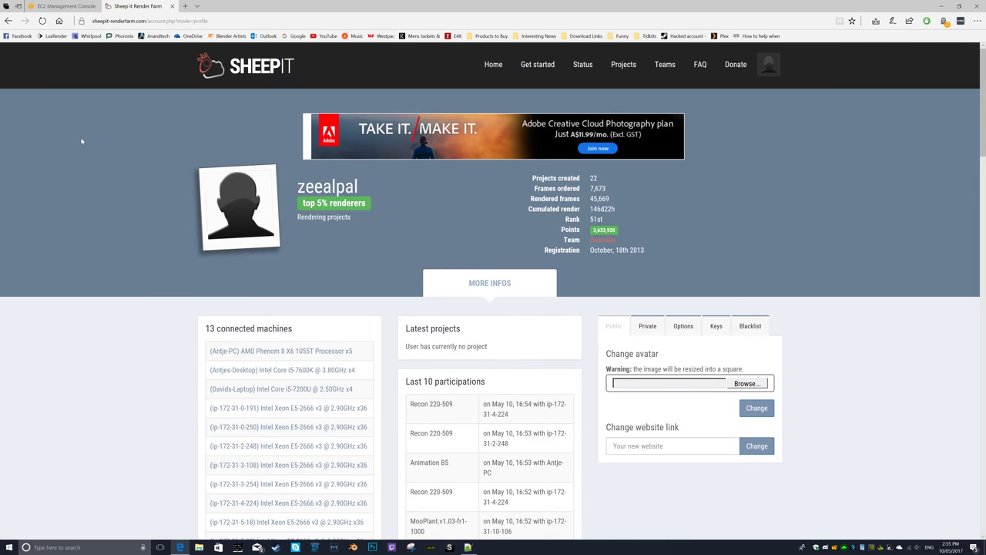
Reload the SheepIt profile and check its 13 connected machines, ten being Xeon E5-2666 clients.
{"action": "scroll", "coordinate": [80, 143], "scroll_direction": "down", "scroll_amount": 2}
{"action": "left_click", "coordinate": [161, 21]}
{"action": "key", "text": "Return"}
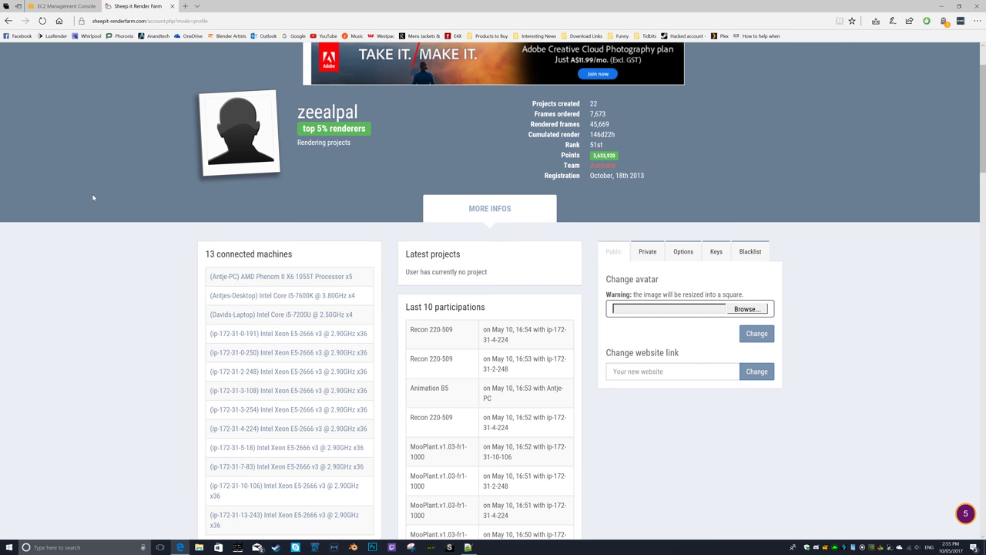
{"action": "scroll", "coordinate": [92, 194], "scroll_direction": "down", "scroll_amount": 2}
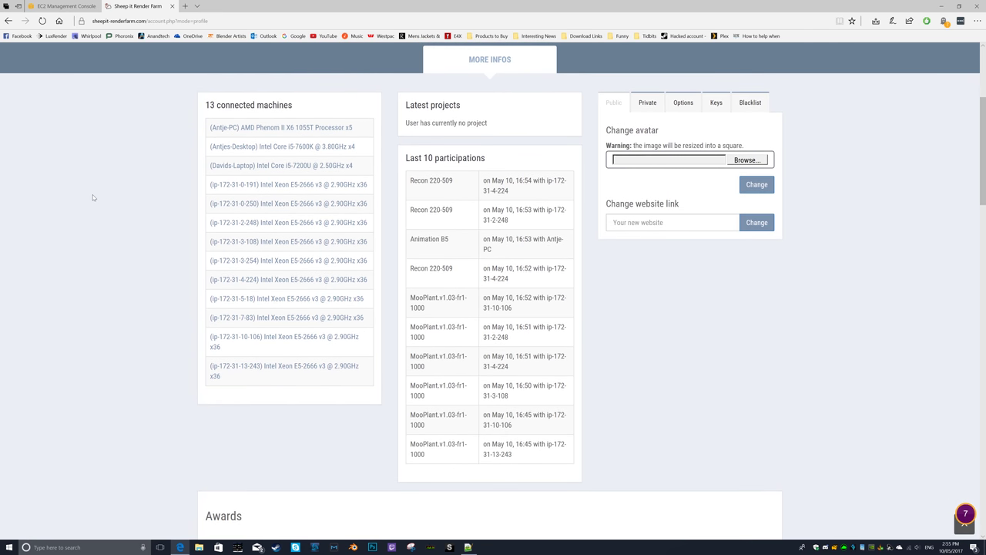